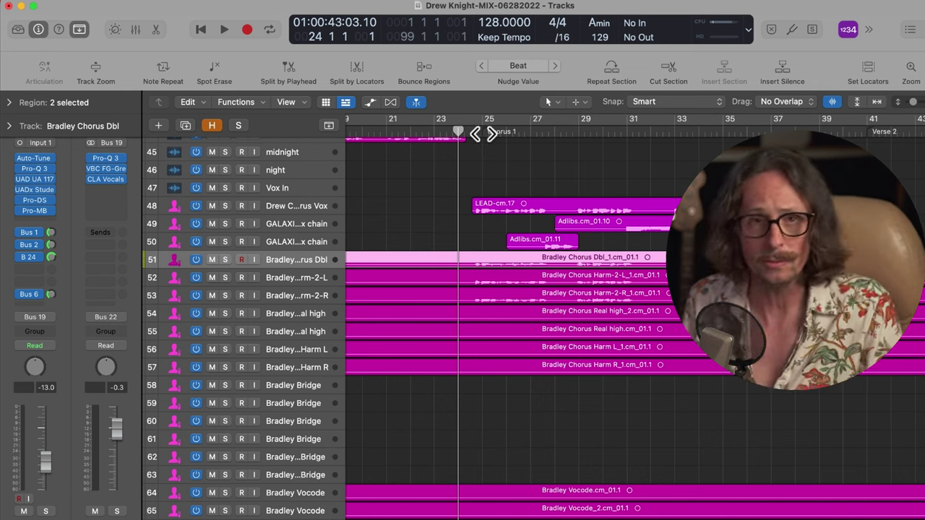
Play the chorus and zoom in on the chorus vocal stack regions
key("space")
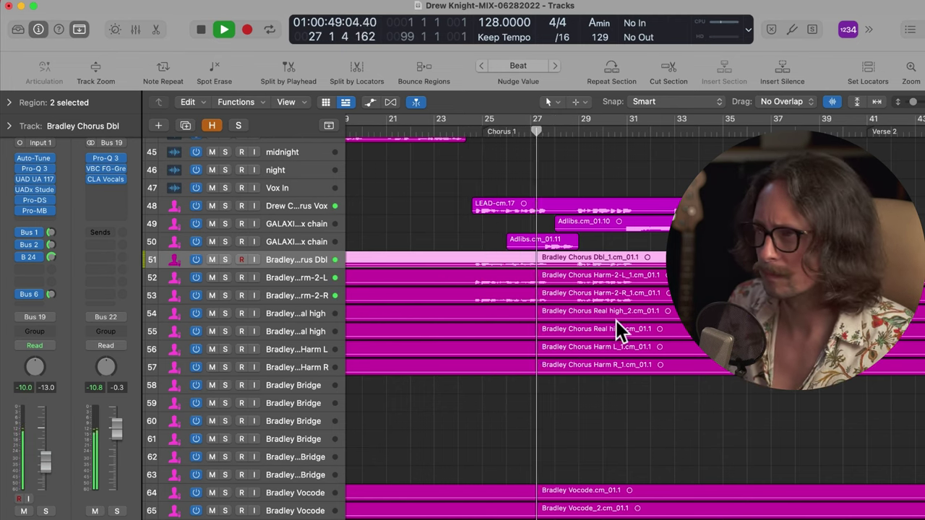
scroll(616, 321, "down", 5)
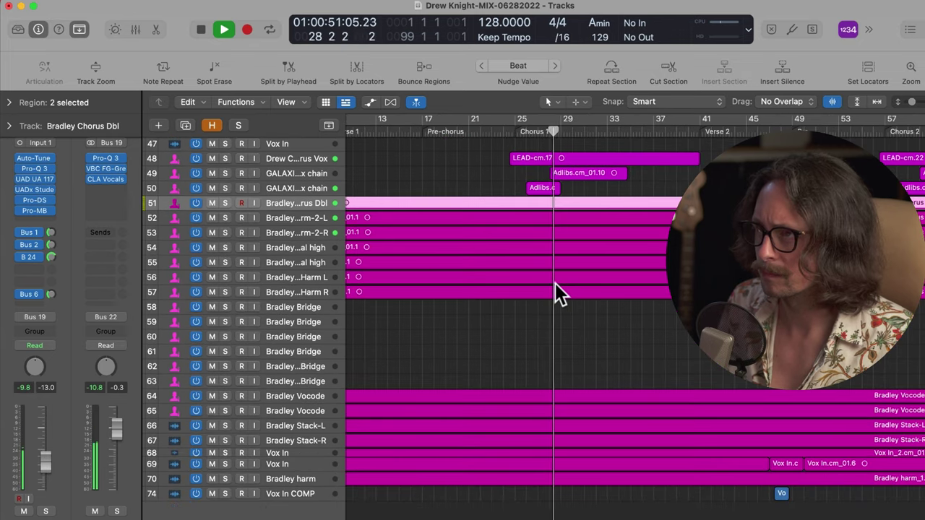
left_click_drag(512, 181, 621, 352)
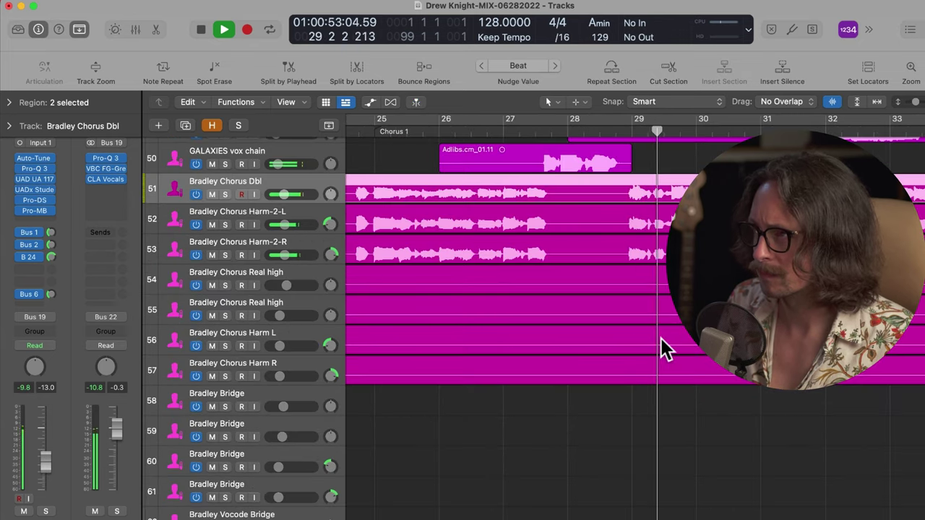
scroll(661, 338, "down", 3)
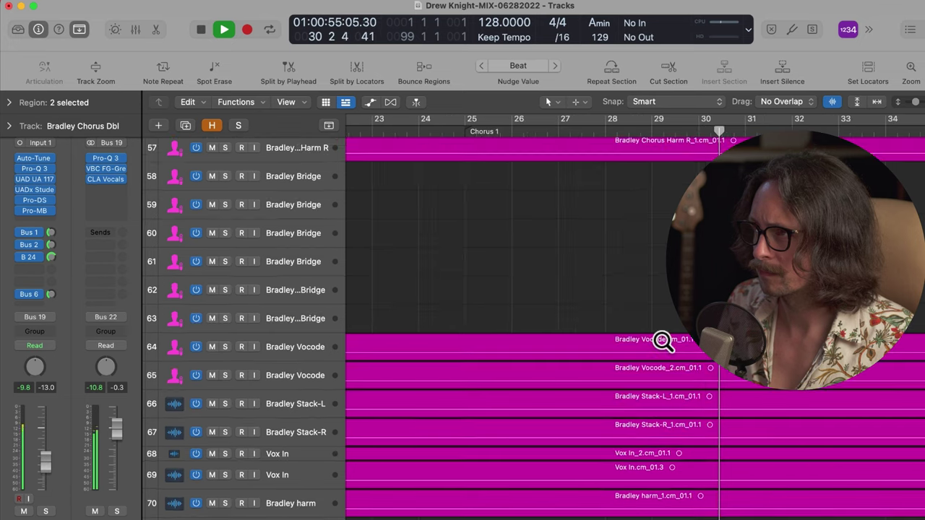
scroll(664, 344, "up", 5)
scroll(660, 347, "up", 5)
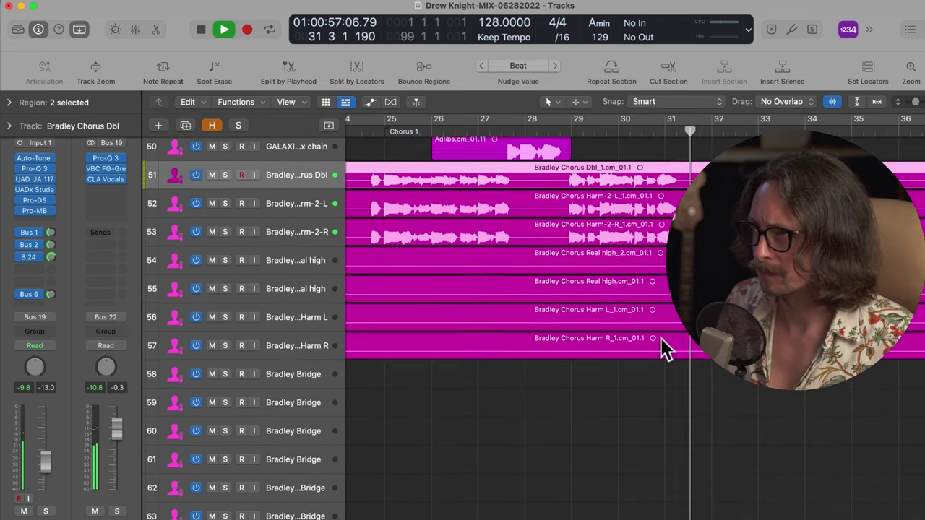
scroll(661, 338, "up", 1)
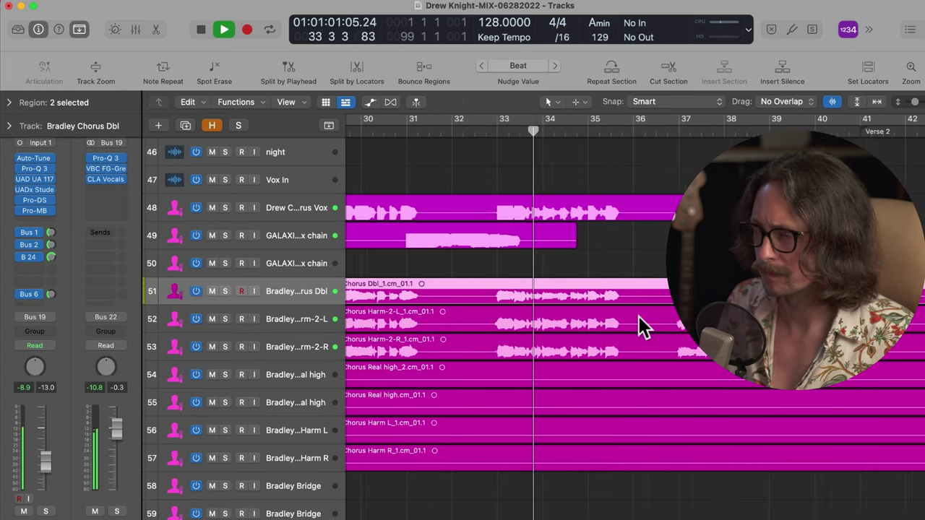
scroll(571, 324, "right", 2)
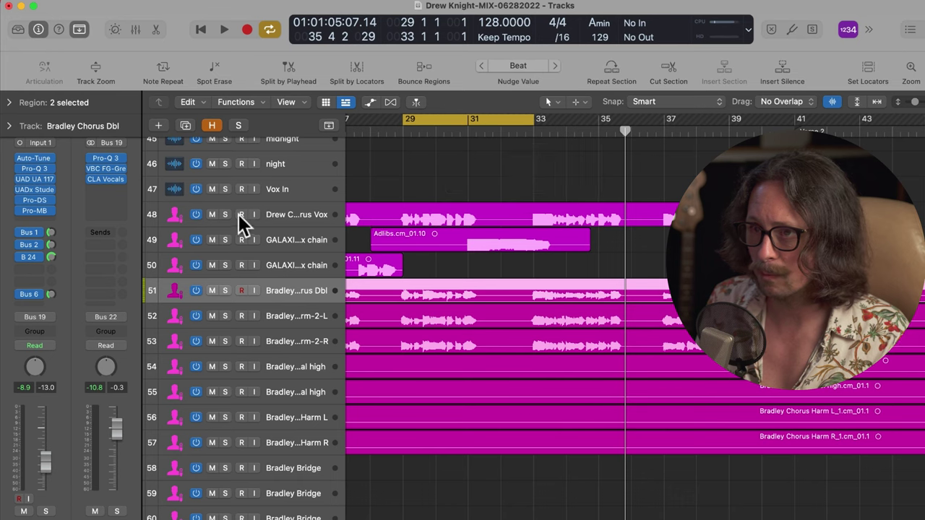
Start looped chorus playback and zoom out to see the whole chorus
key("space")
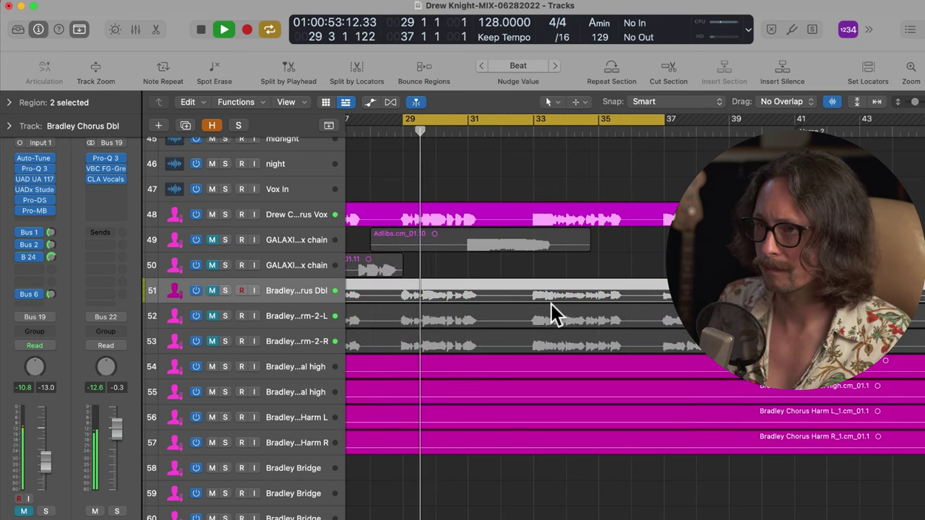
left_click(553, 310, "ctrl+alt")
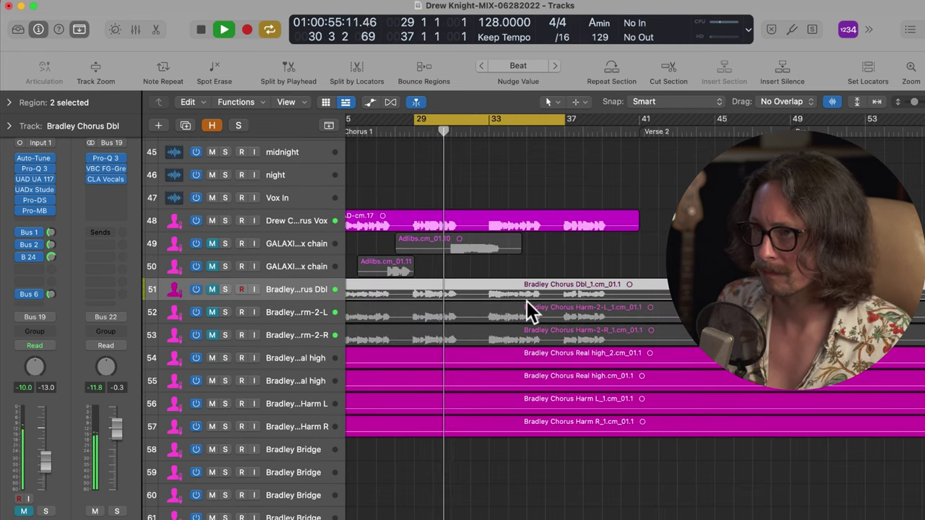
scroll(527, 301, "left", 3)
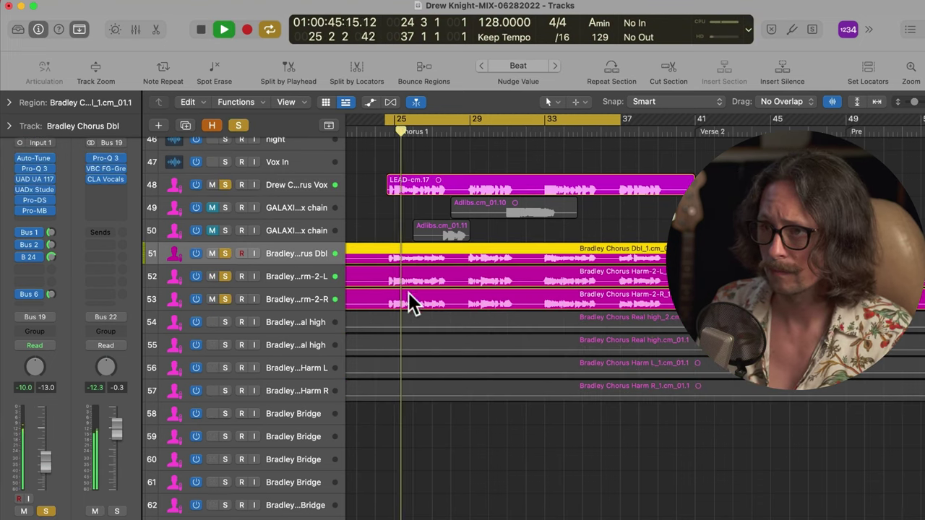
left_click(225, 185)
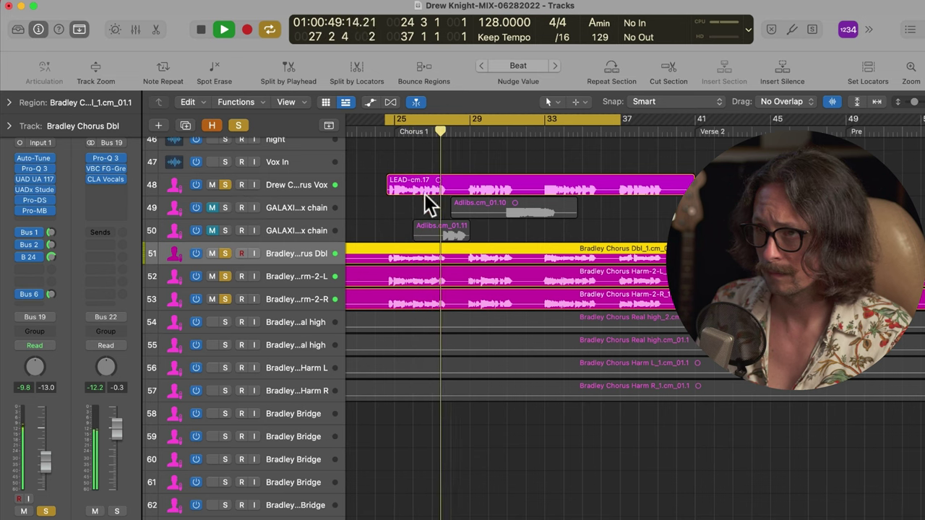
left_click(227, 253)
mouse_move(227, 253)
left_mouse_down()
mouse_move(227, 299)
mouse_move(224, 254)
left_mouse_up()
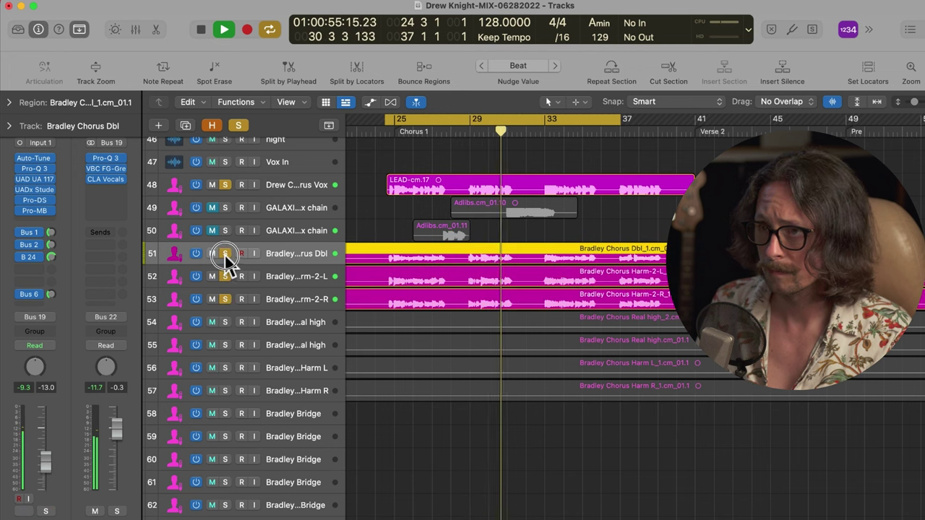
left_click(225, 185)
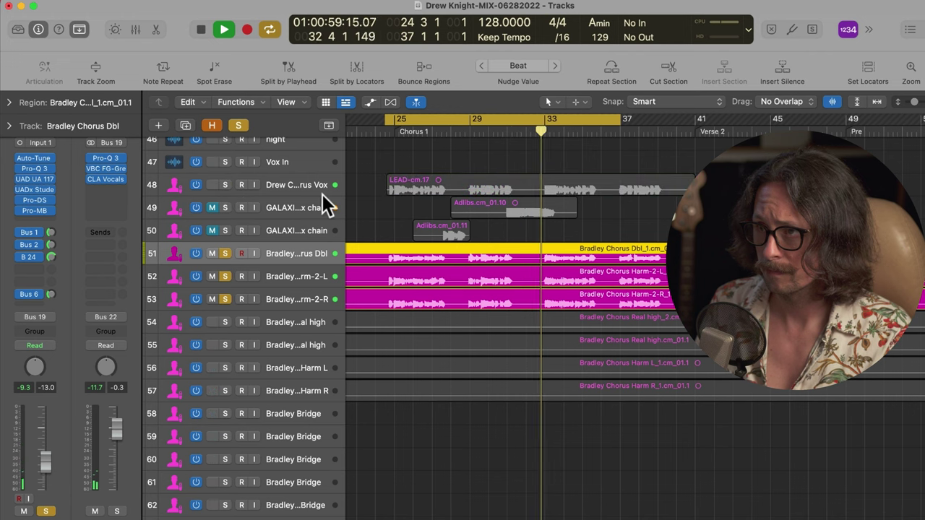
left_click(225, 208)
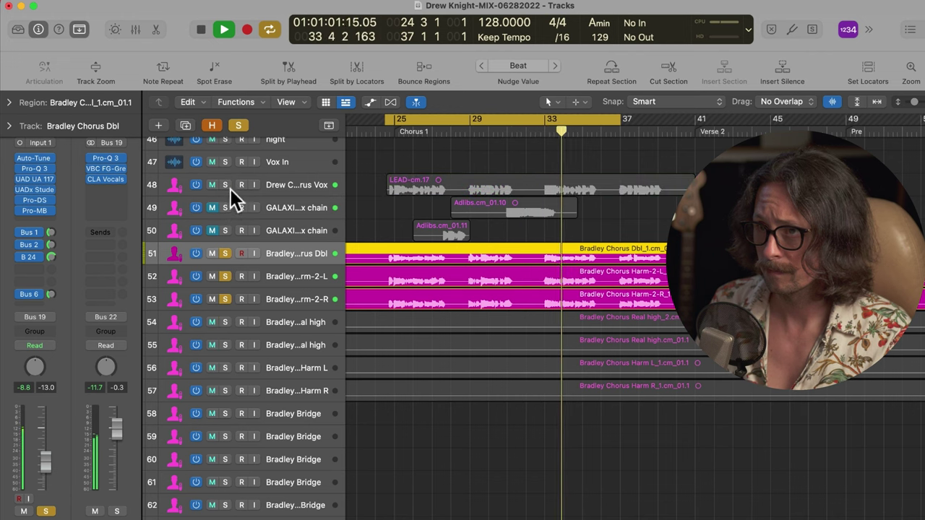
left_click(225, 185)
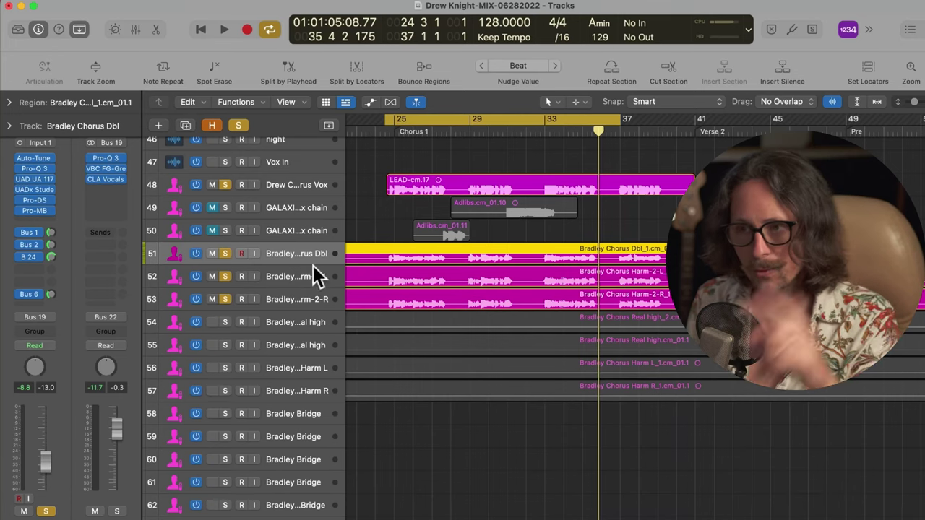
Select the chorus harmony and double tracks, then clear every solo in the session
left_click(306, 276)
left_click(306, 300)
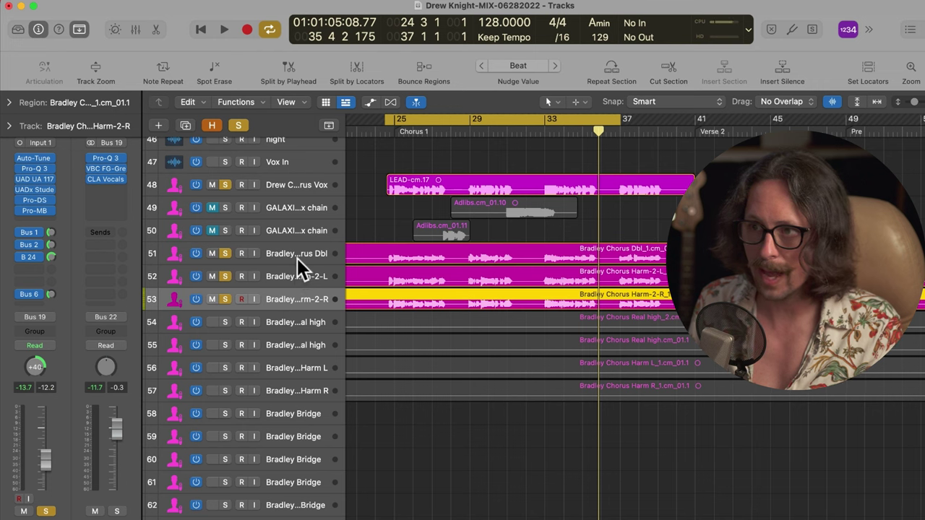
left_click(297, 257)
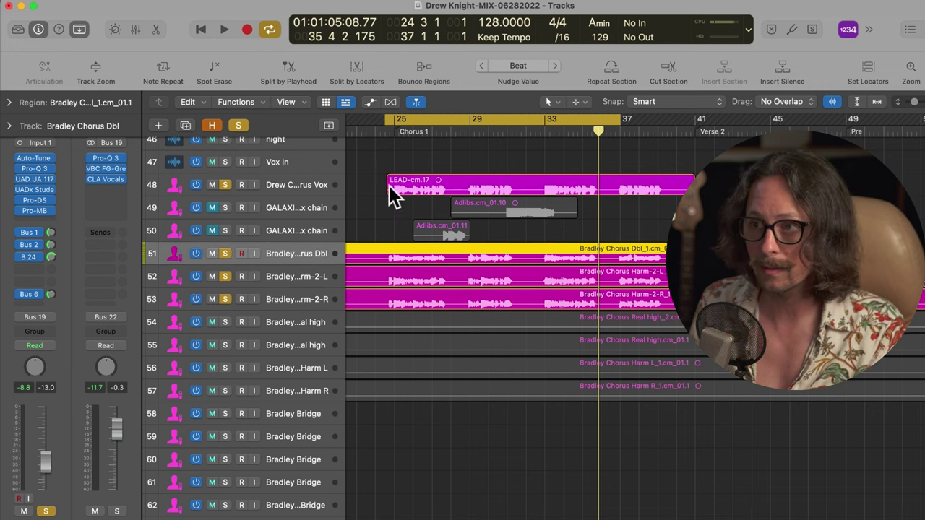
left_click(226, 185, "alt")
left_click(459, 188, "ctrl+alt")
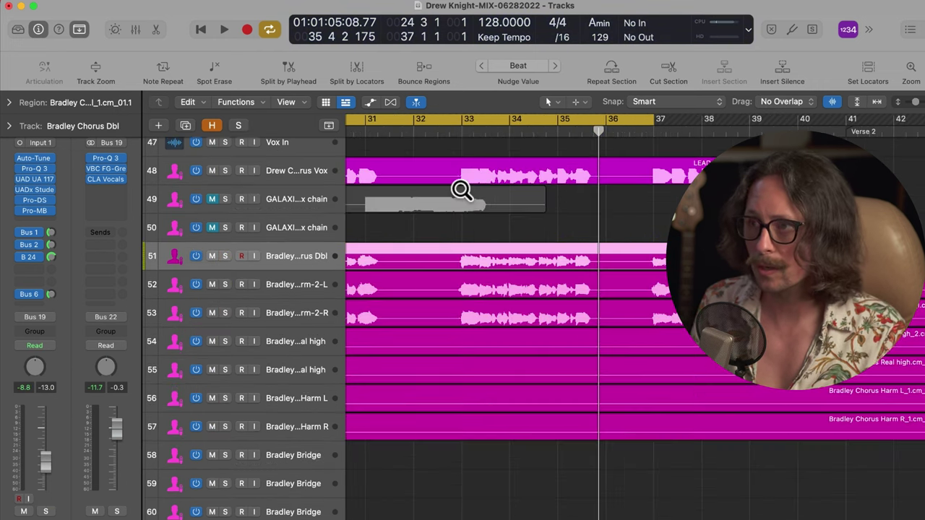
left_click(462, 189, "ctrl+alt")
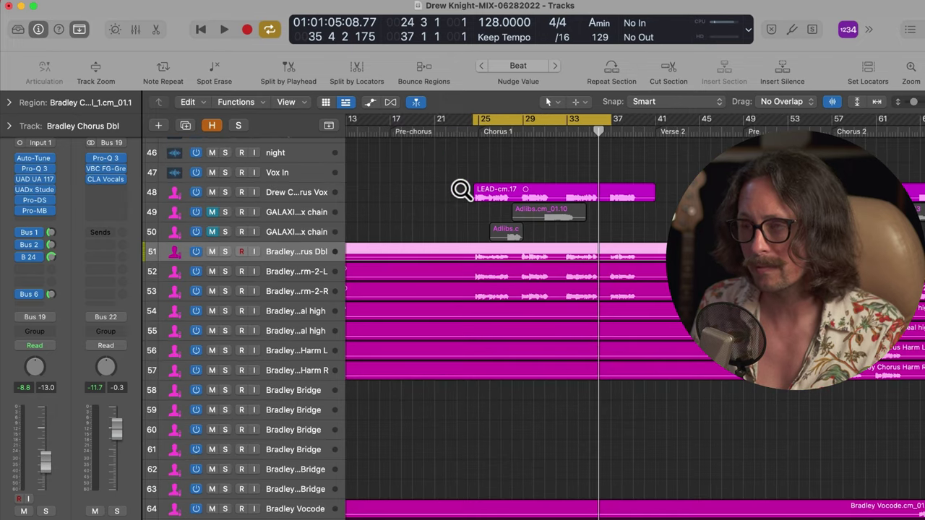
Unmute both adlib tracks and turn off chorus looping
left_click_drag(211, 213, 213, 233)
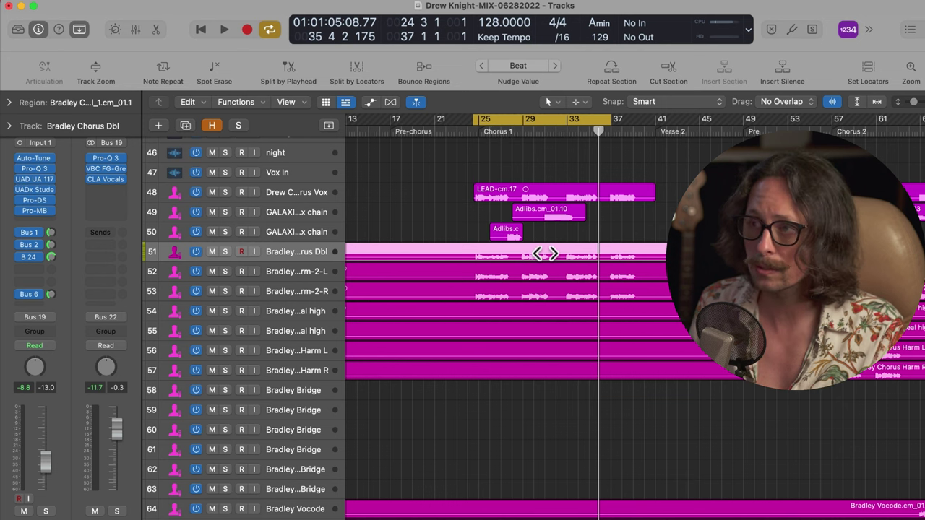
scroll(545, 253, "right", 5)
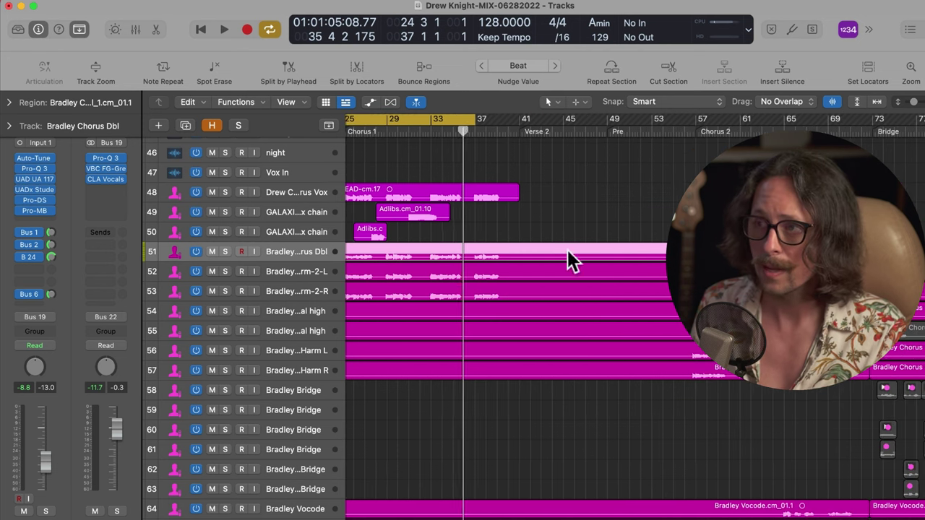
left_click(414, 121)
scroll(486, 219, "right", 1)
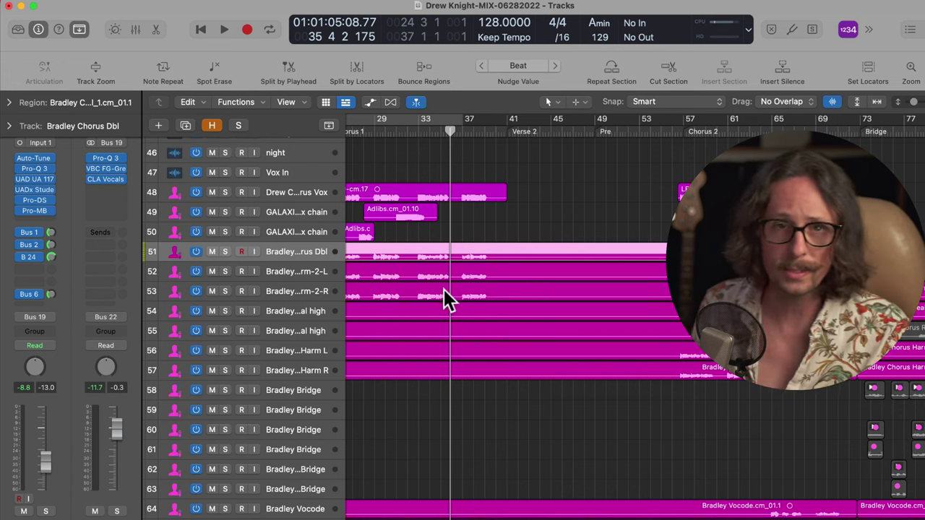
scroll(444, 291, "right", 6)
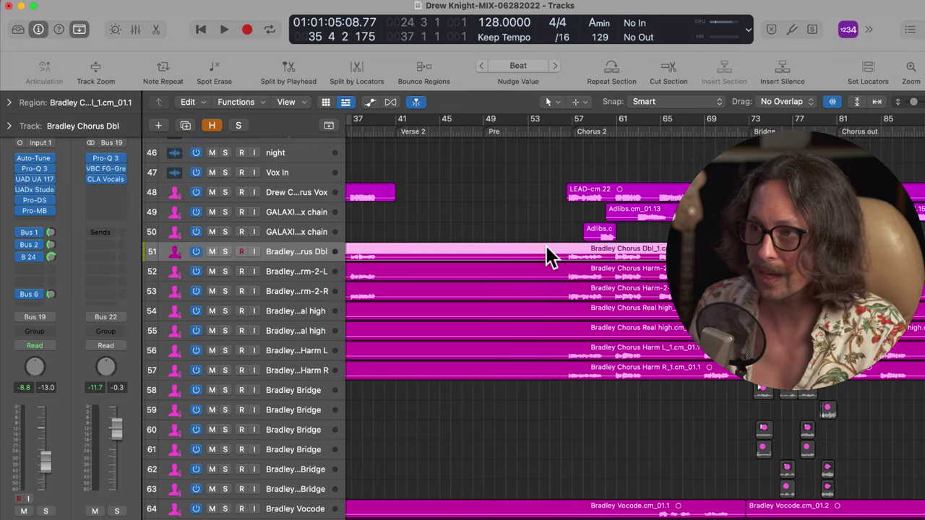
scroll(547, 256, "left", 5)
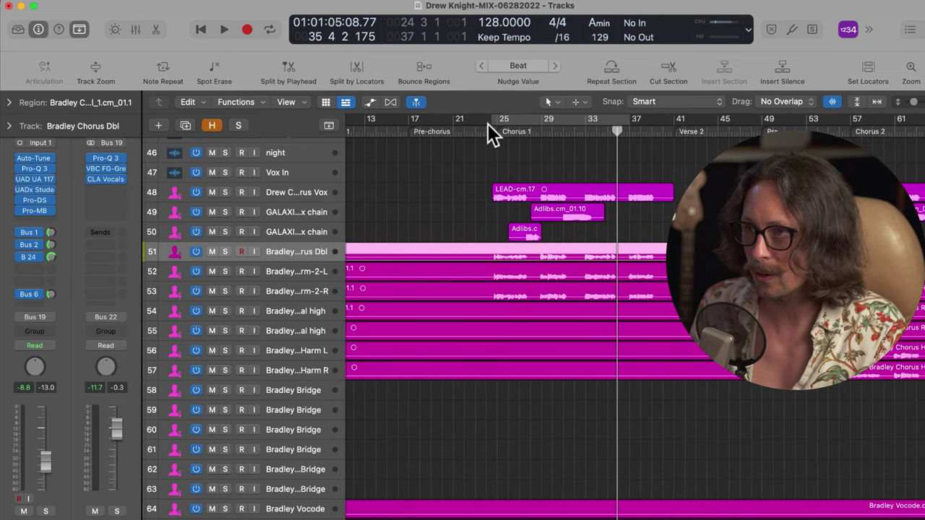
Play from just before bar 25 to hear Chorus 1 with the full vocal stack
left_click(494, 133)
left_click(487, 132)
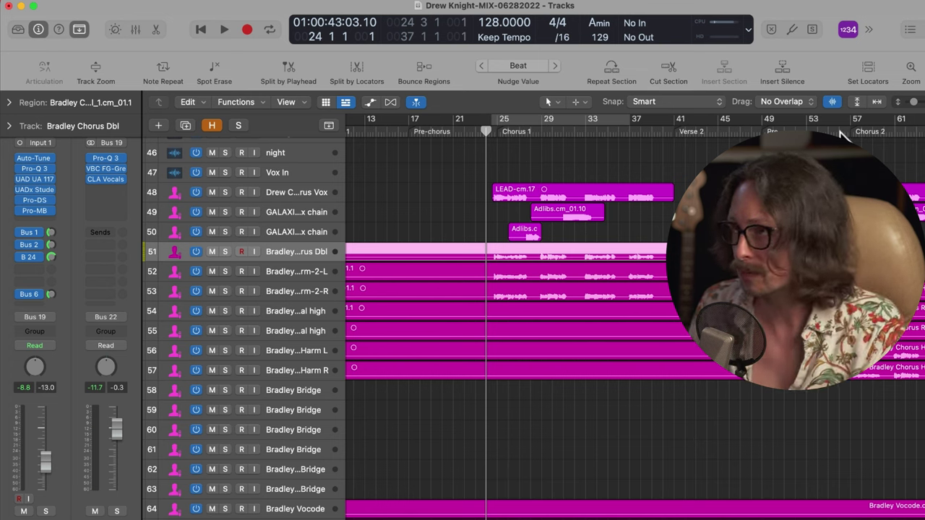
key("space")
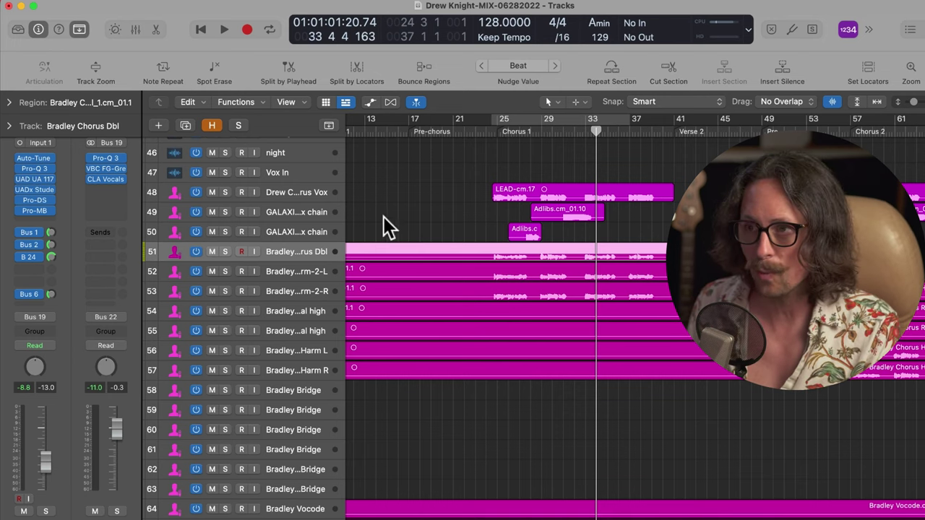
Confirm the GALAXIES vox chain send feeds Bus 1, then show the Mixer
left_click(278, 209)
left_click(287, 231)
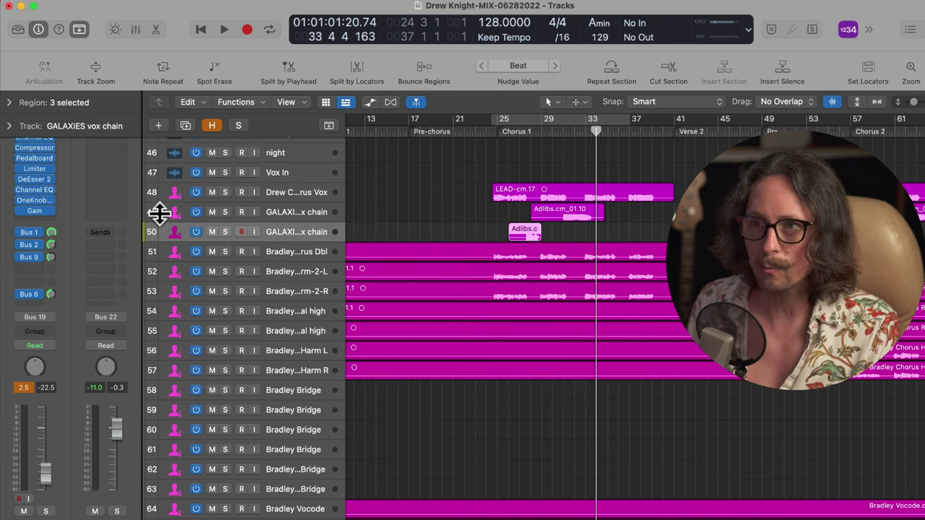
left_click(32, 233)
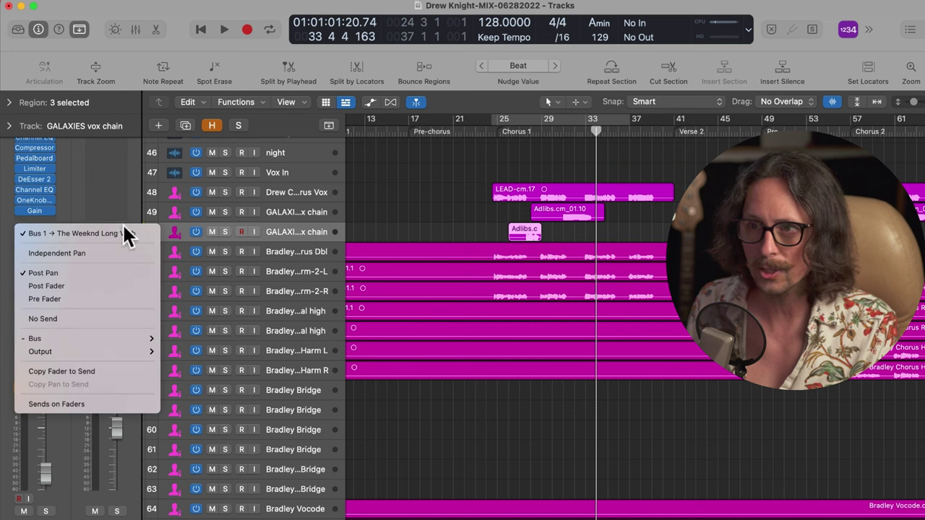
left_click(67, 196)
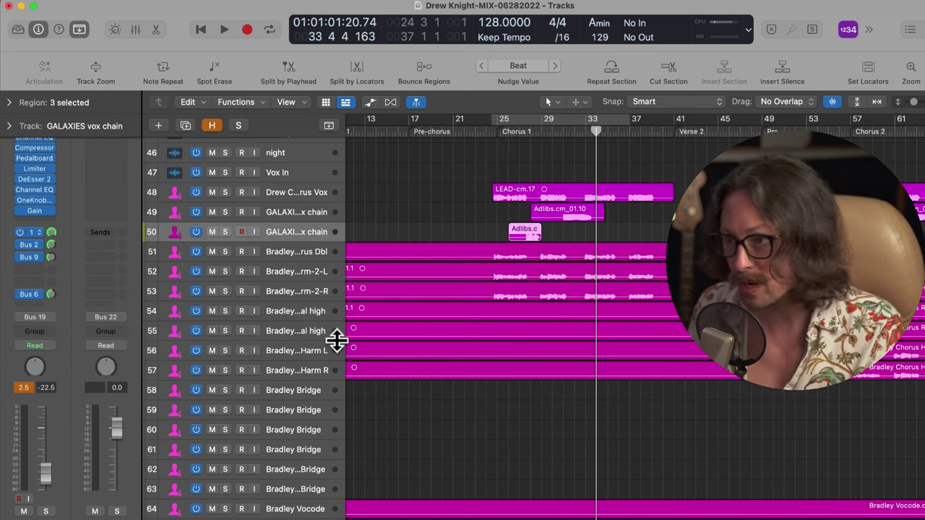
key("x")
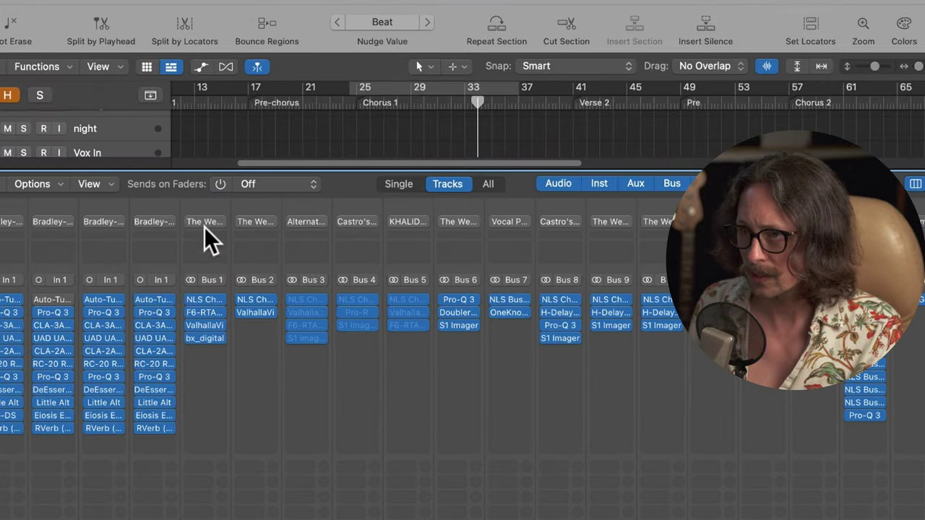
left_click(204, 300)
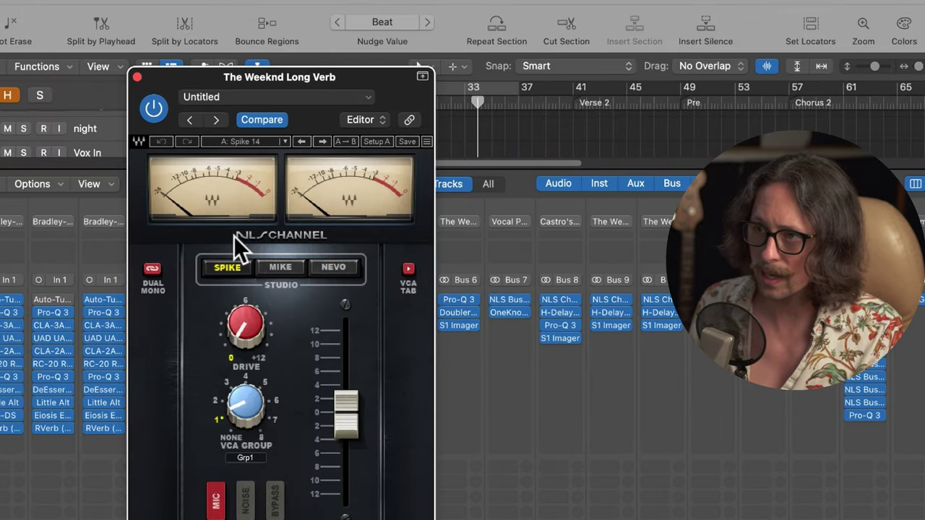
left_click(137, 75)
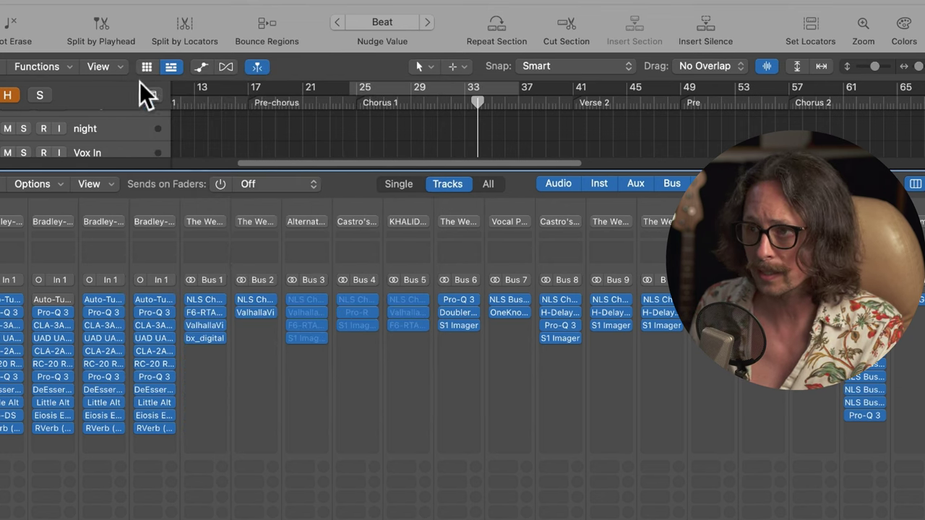
left_click(207, 313)
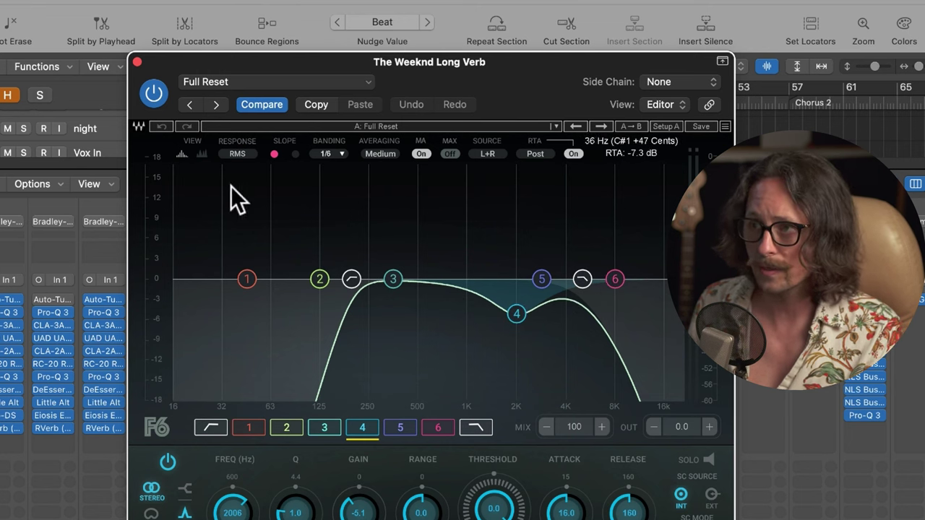
left_click(137, 62)
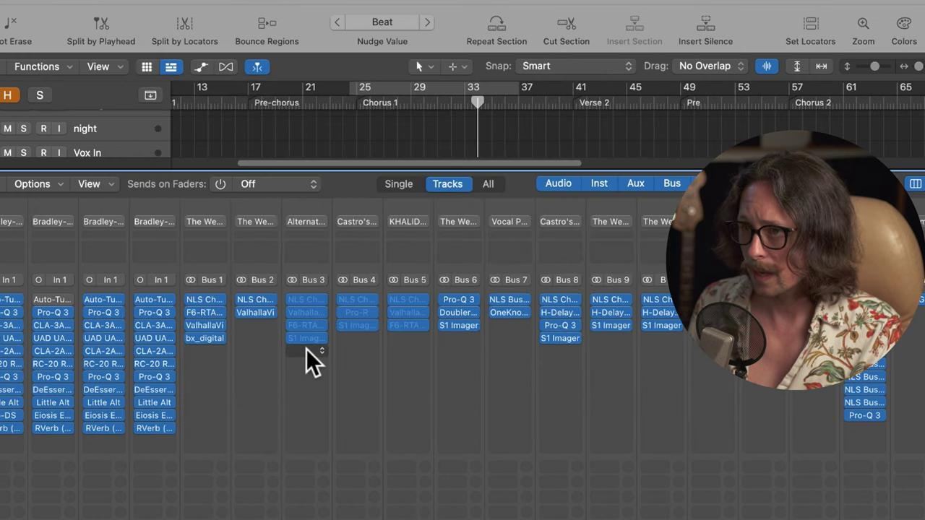
left_click(213, 331)
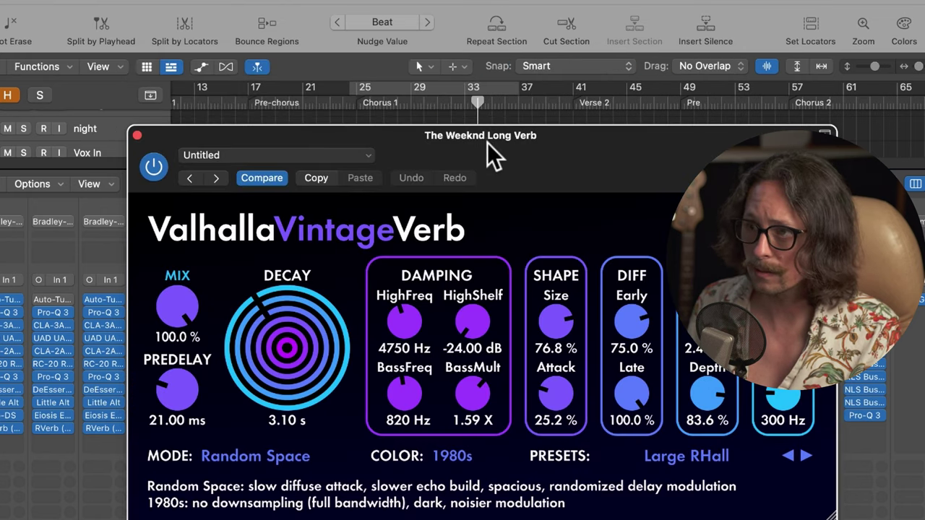
left_click_drag(492, 138, 362, 99)
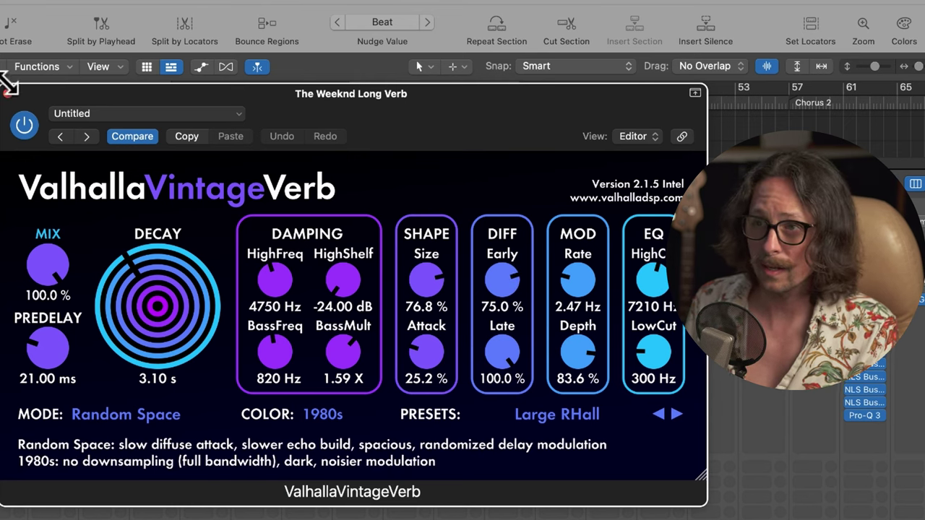
left_click(7, 92)
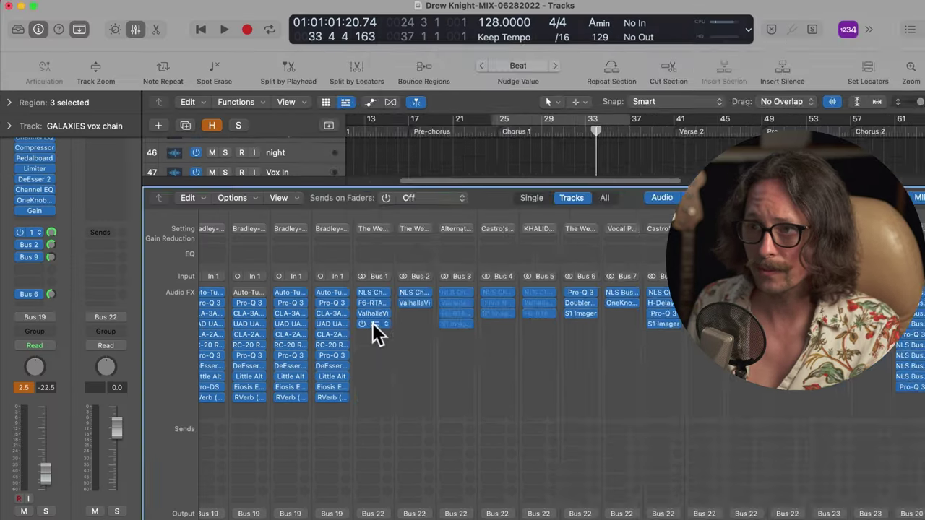
left_click(204, 339)
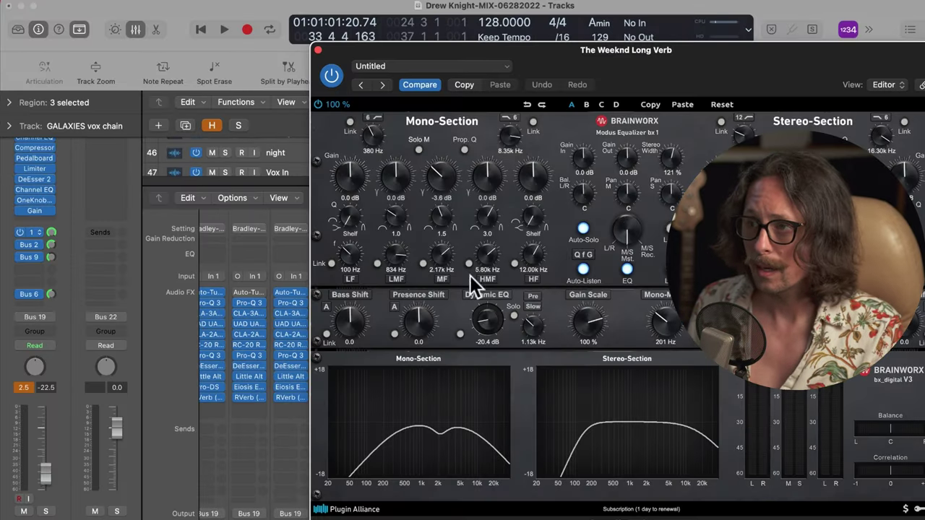
left_click_drag(671, 52, 474, 54)
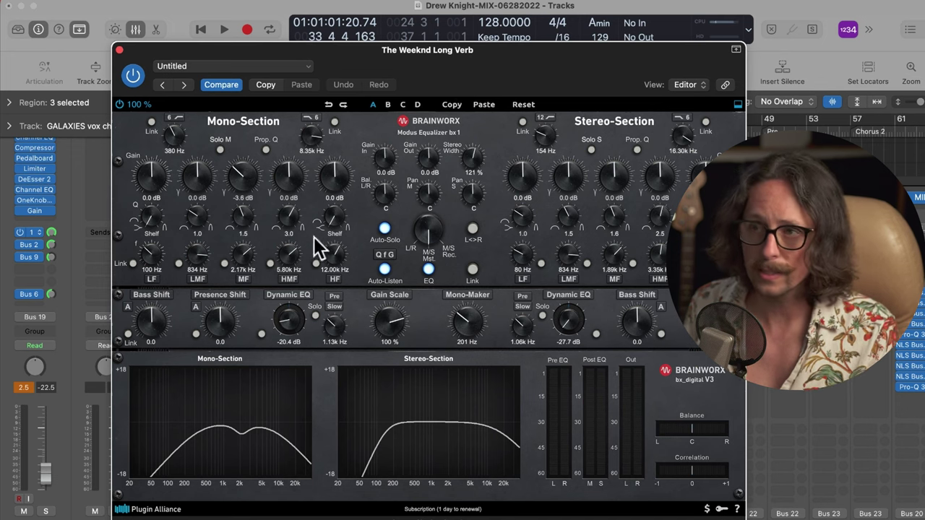
left_click(120, 50)
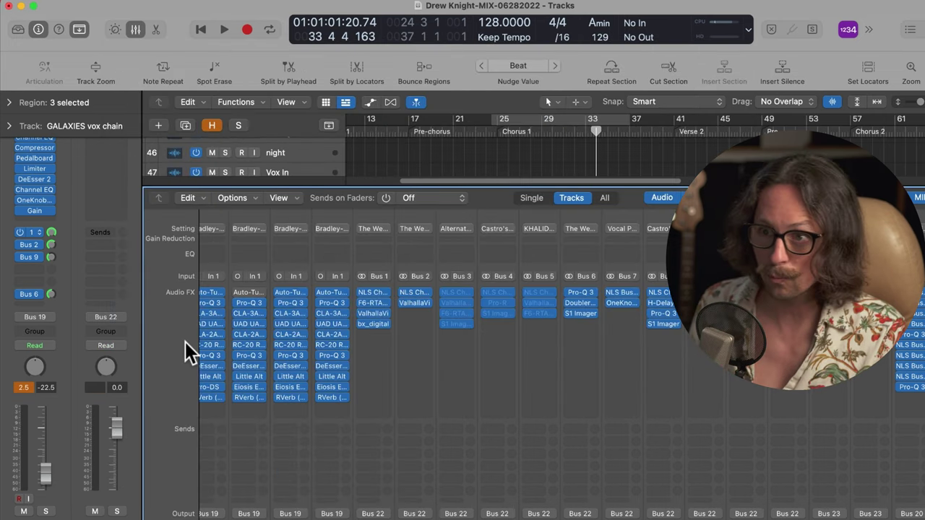
left_click(416, 293)
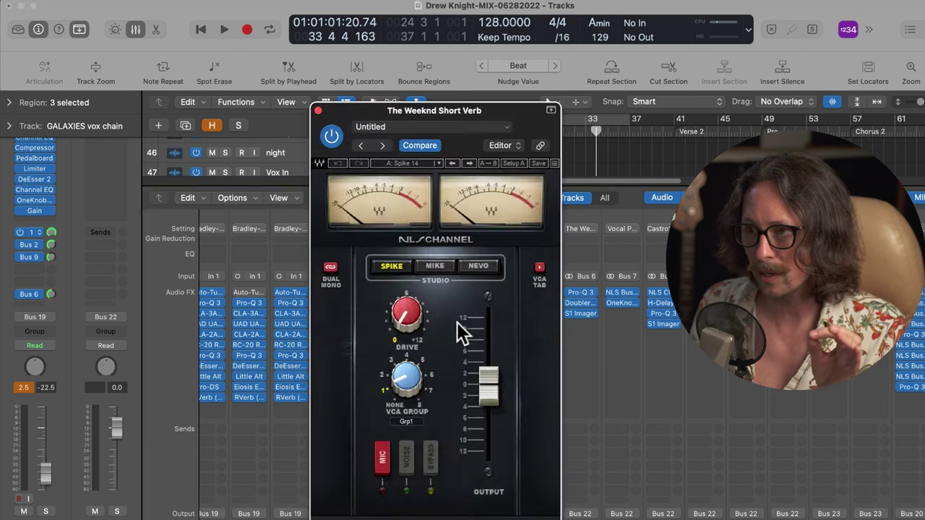
left_click(317, 111)
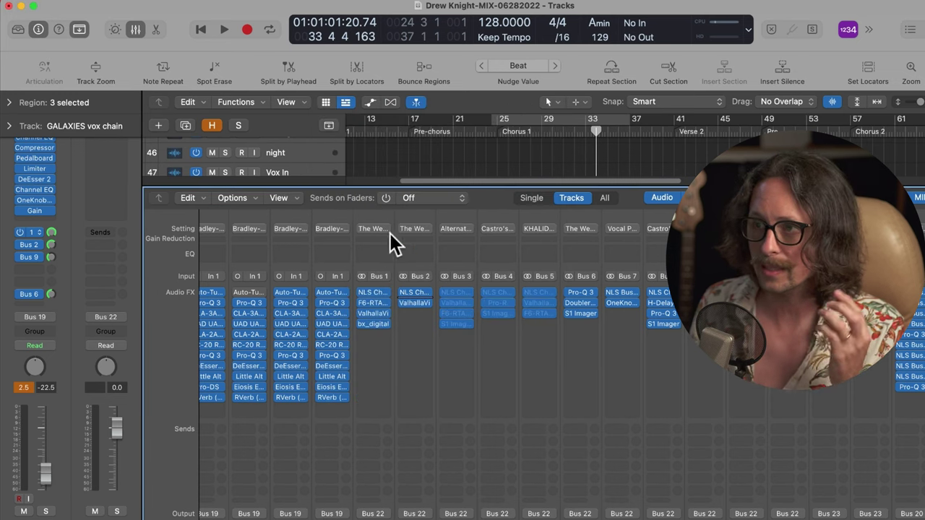
left_click(416, 303)
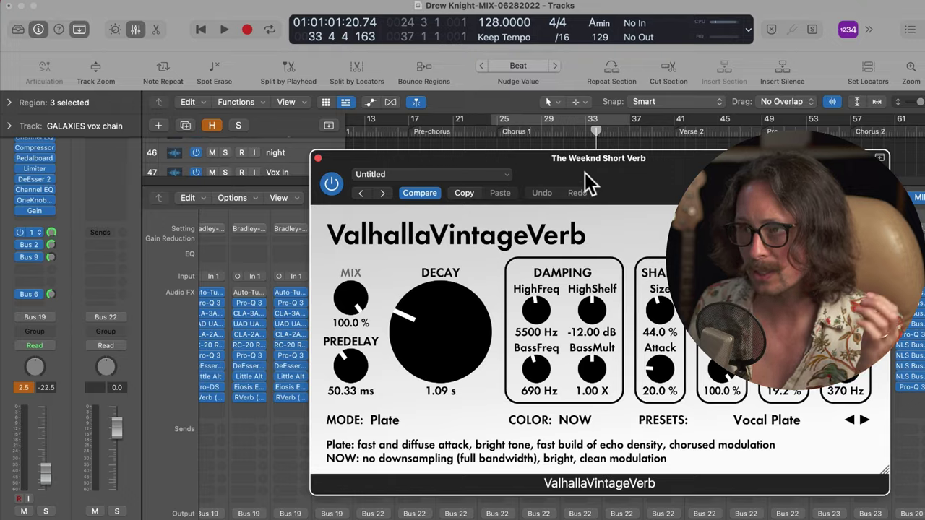
left_click_drag(586, 182, 386, 161)
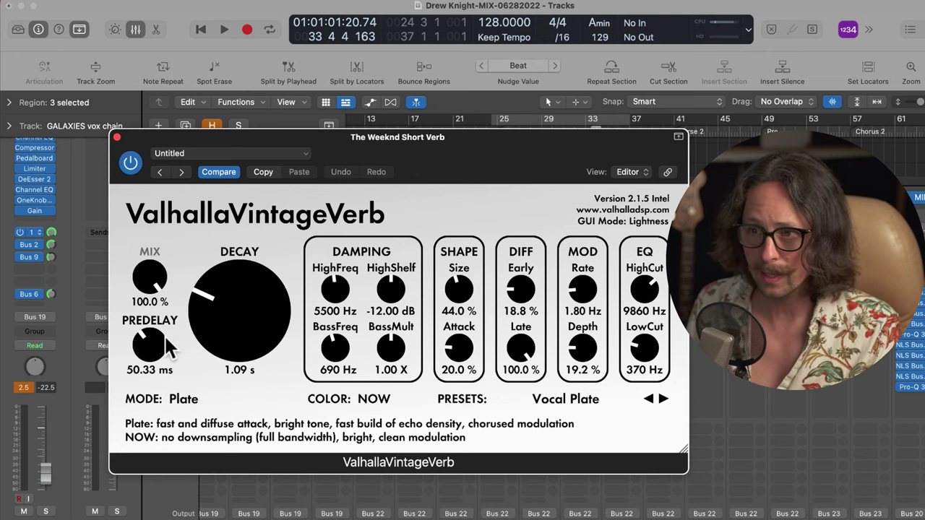
left_click(117, 136)
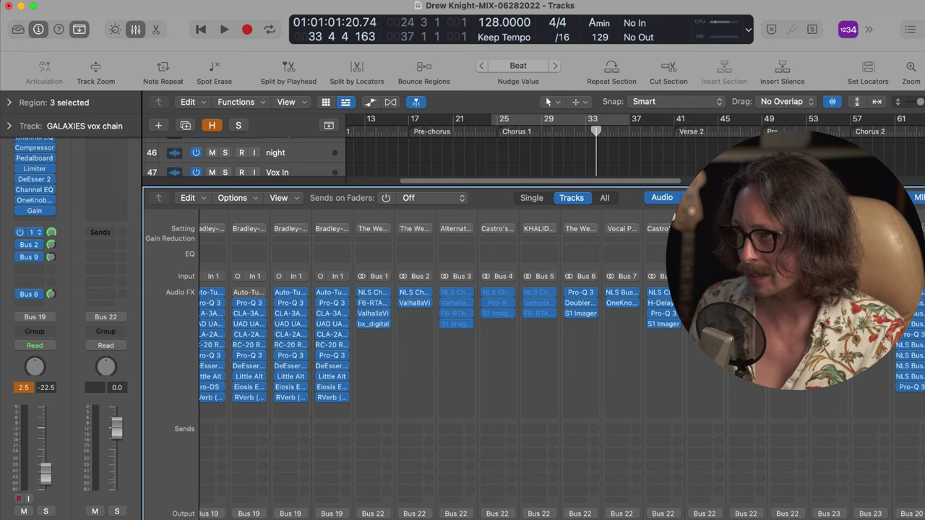
left_click(414, 292)
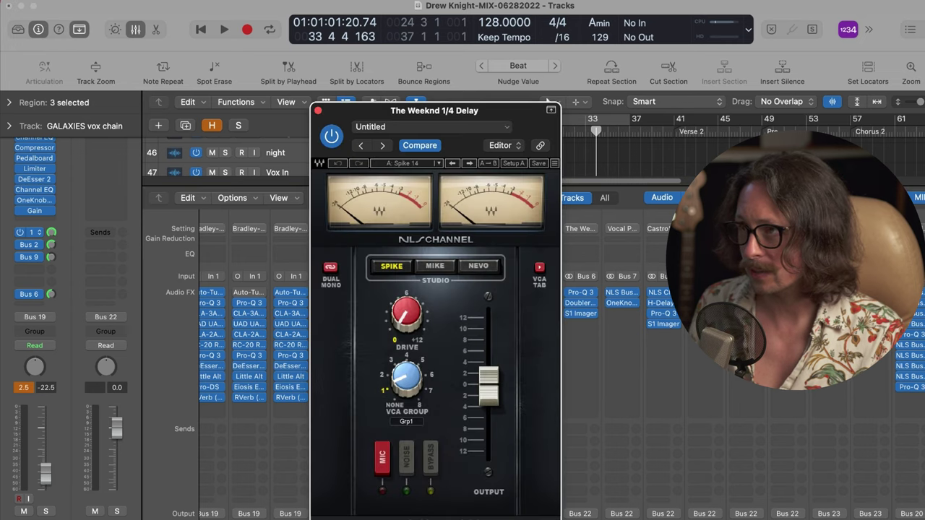
left_click(660, 303)
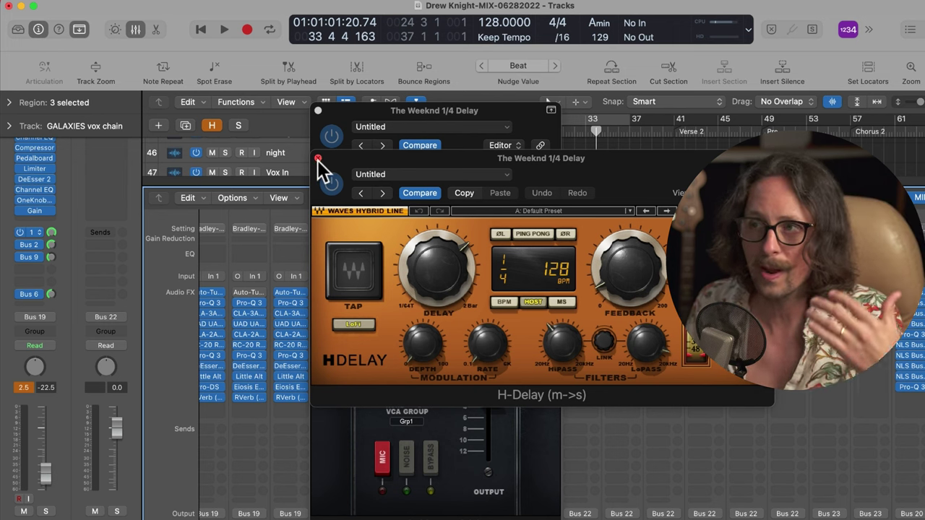
left_click(318, 158)
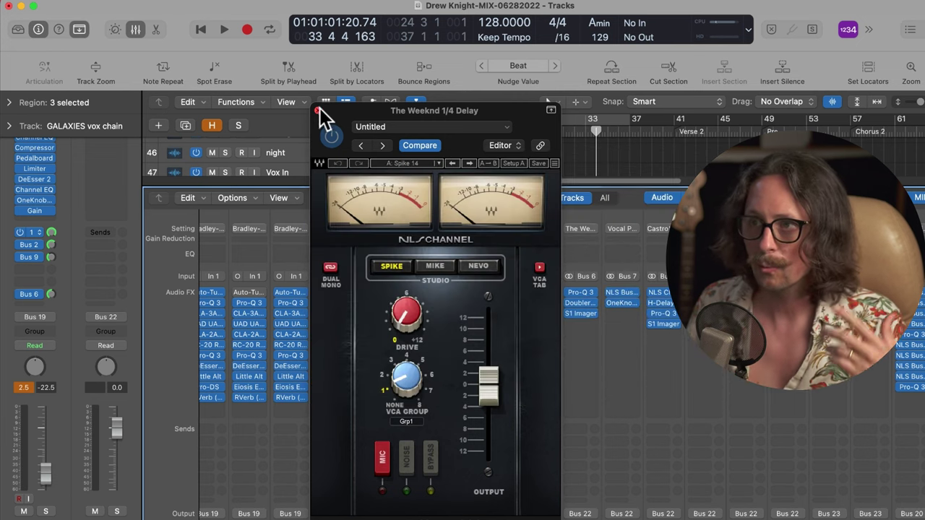
left_click(318, 109)
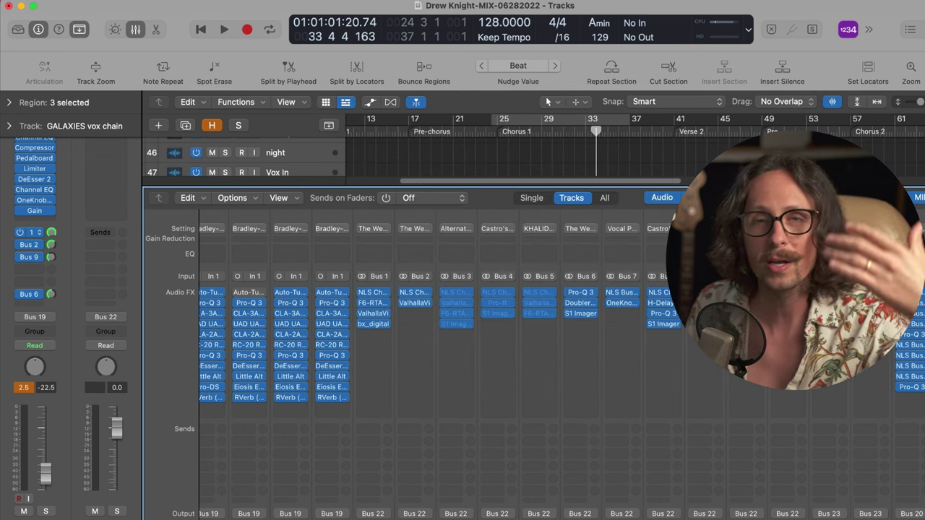
left_click(580, 313)
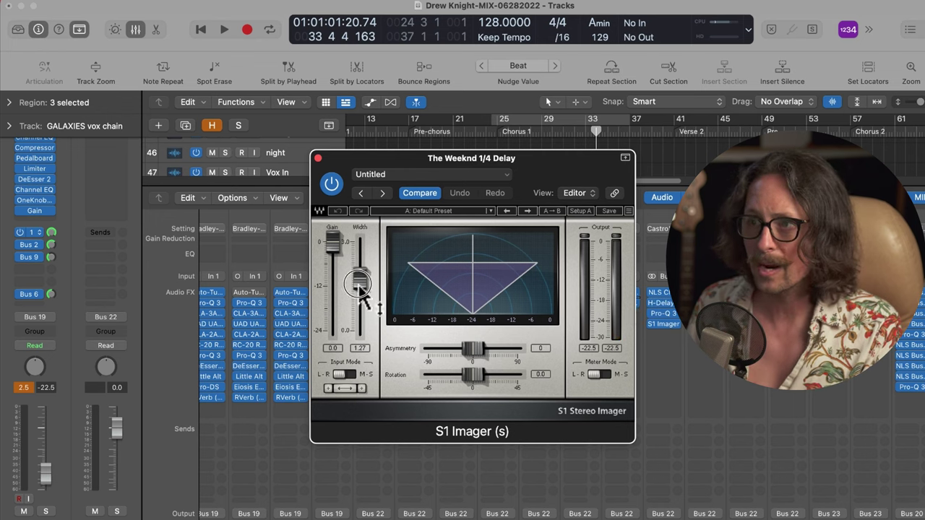
left_click(318, 158)
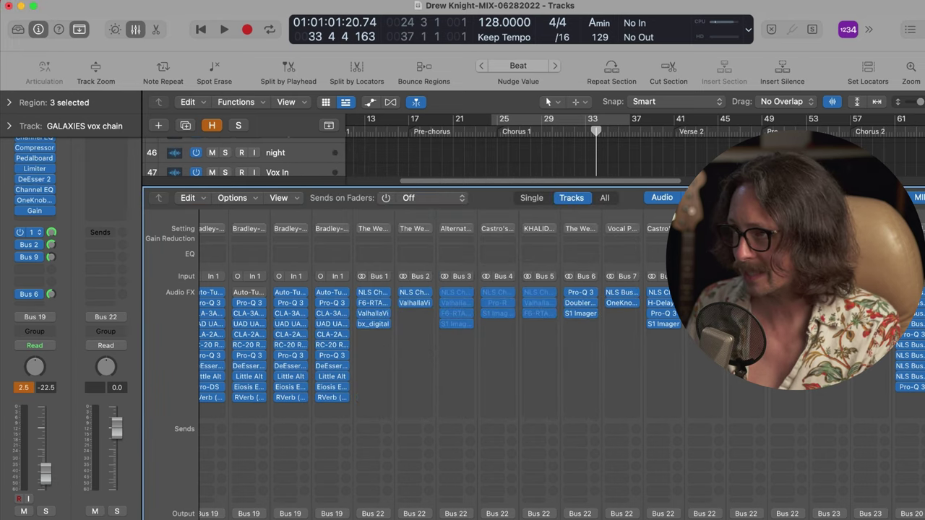
Review the Pro-Q 3 EQ on the Doubler bus
left_click(579, 293)
left_click_drag(585, 145, 304, 124)
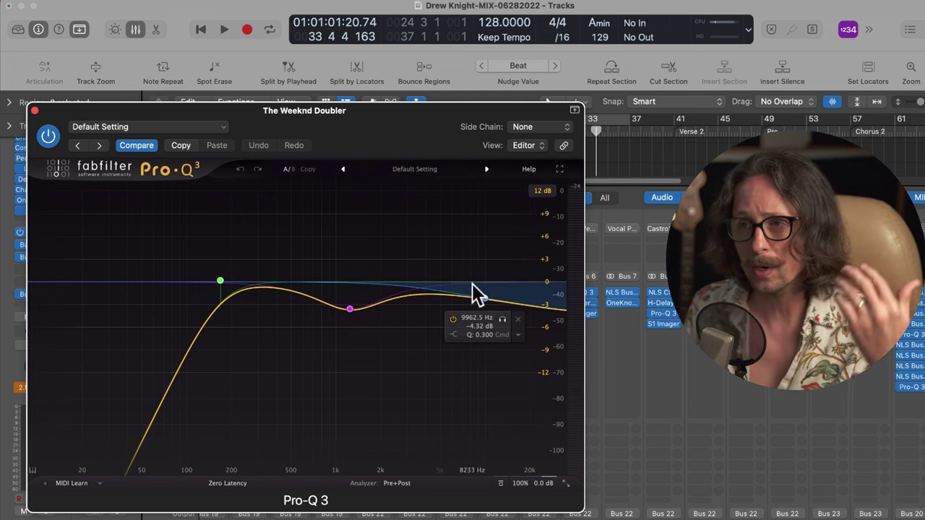
left_click(34, 111)
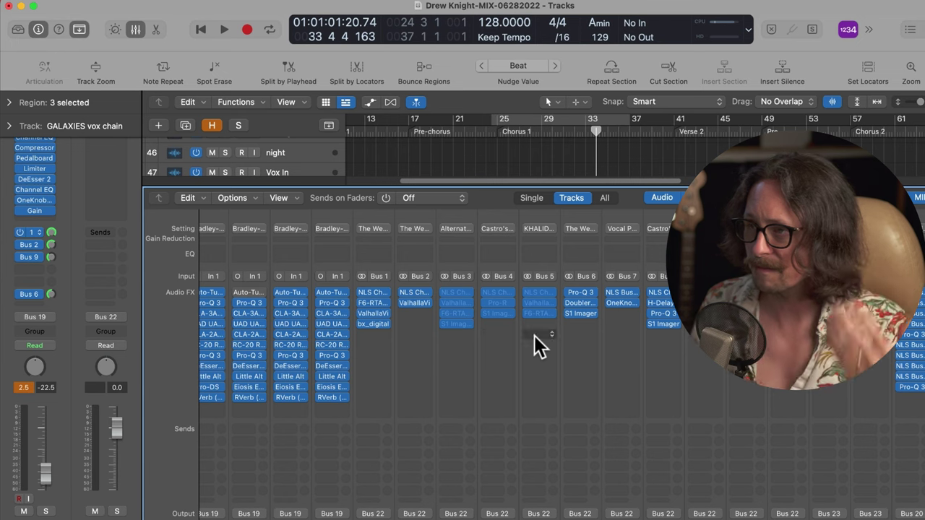
Inspect the Doubler and the S1 Imager width on Bus 6
left_click(581, 304)
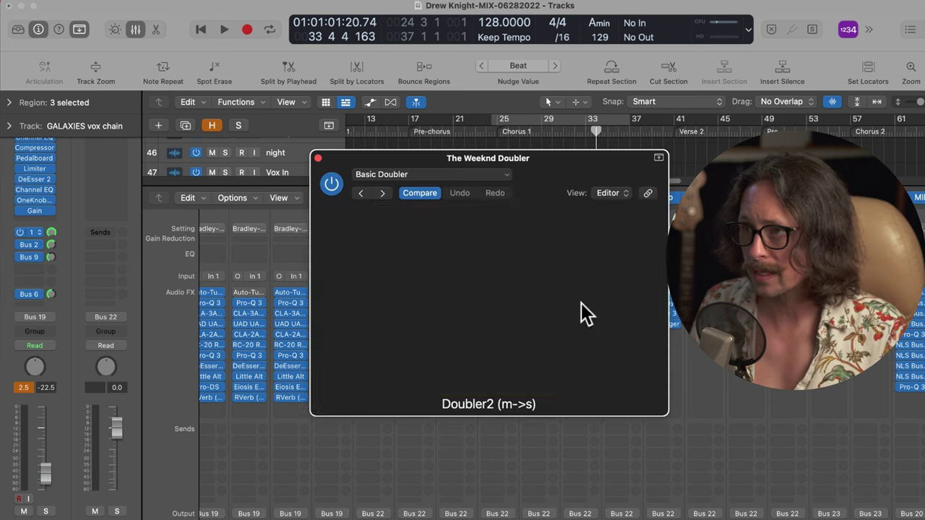
left_click_drag(552, 169, 250, 137)
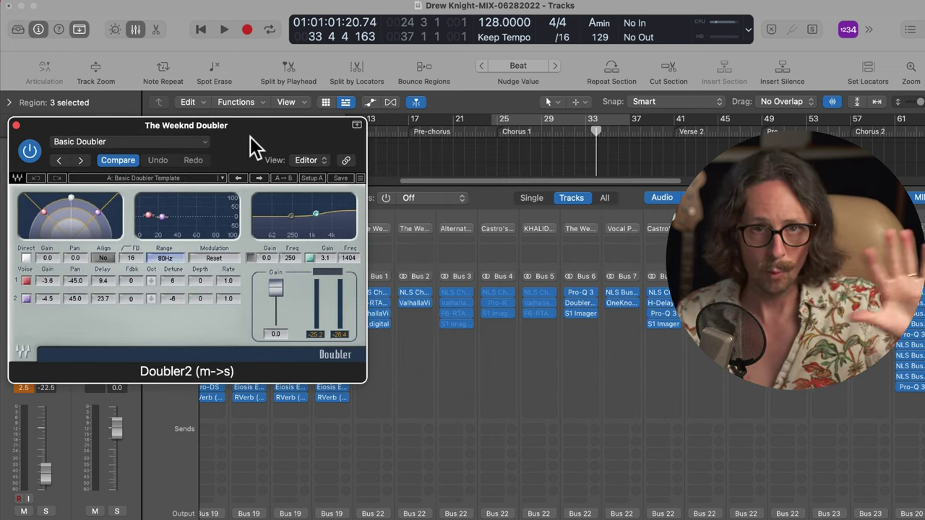
left_click(586, 315)
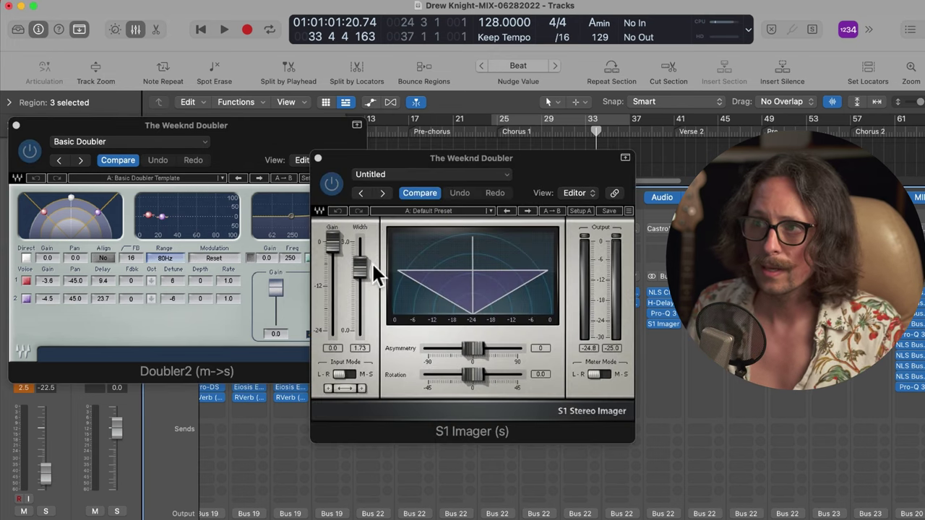
left_click(361, 267)
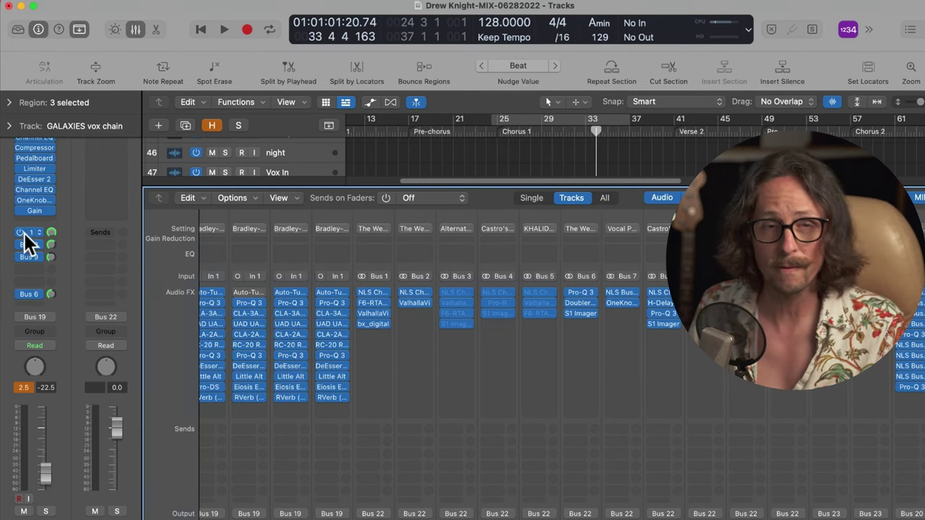
Hide the mixer and zoom in on the Chorus 2 vocal regions
key("x")
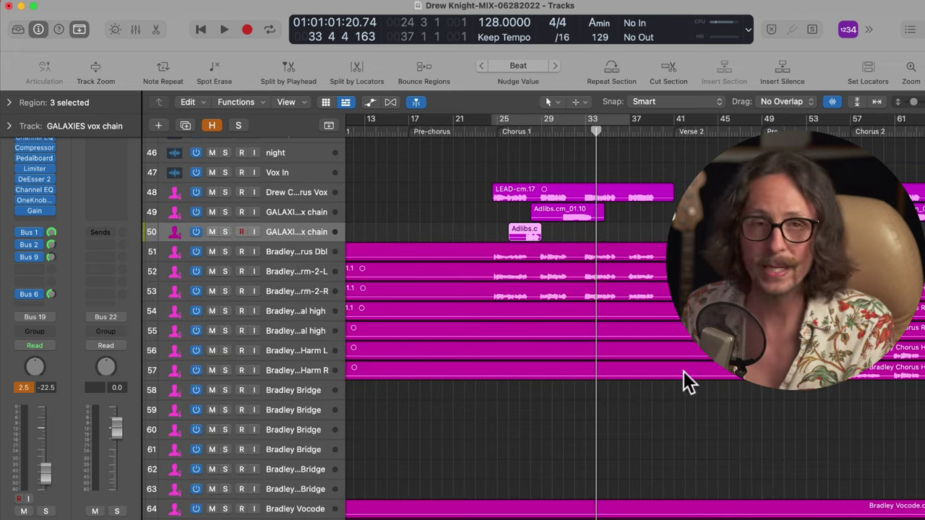
left_click(716, 347, "ctrl+alt")
left_click(581, 306, "ctrl+alt")
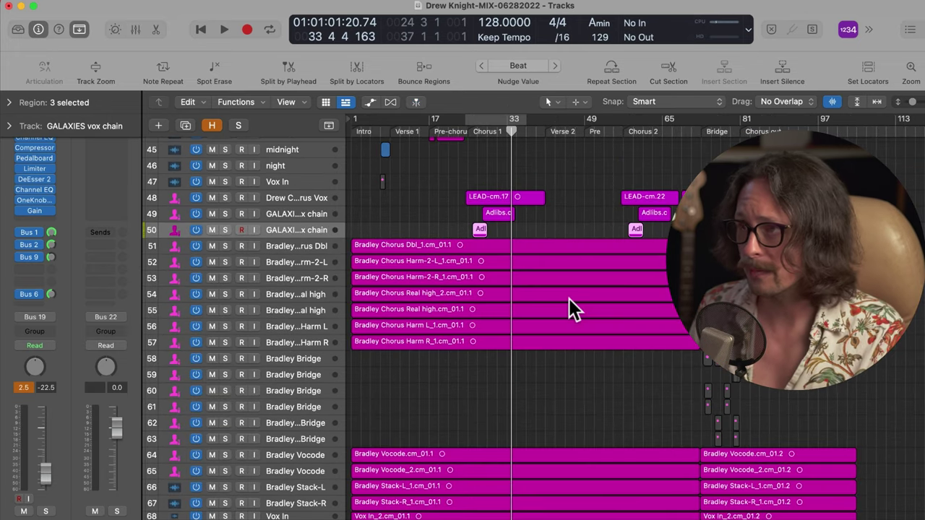
left_click_drag(602, 181, 679, 225)
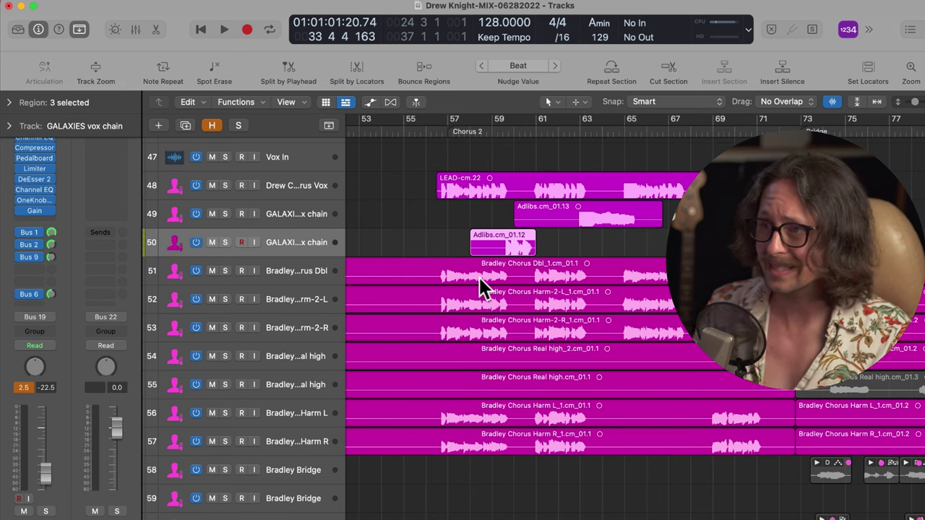
Select chorus tracks 48–57 and set a cycle from bar 56 to 73
left_click(298, 415)
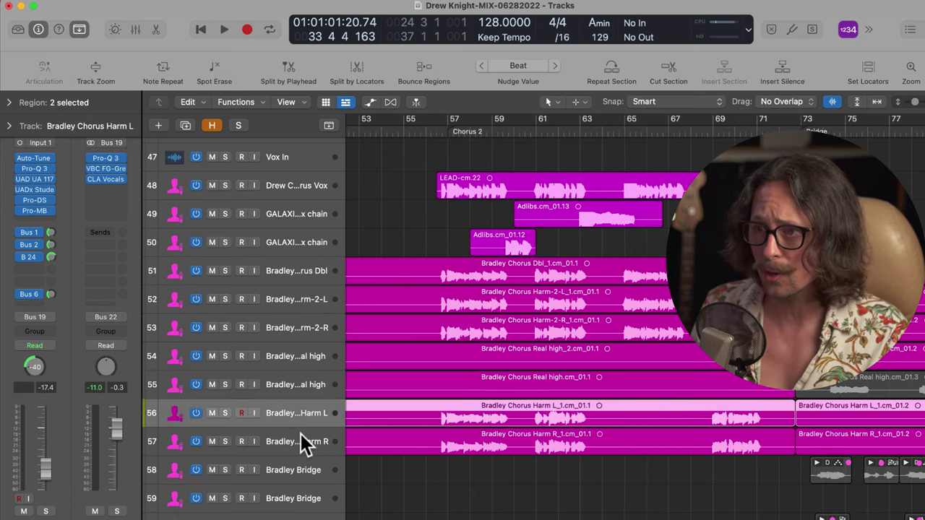
left_click(301, 441)
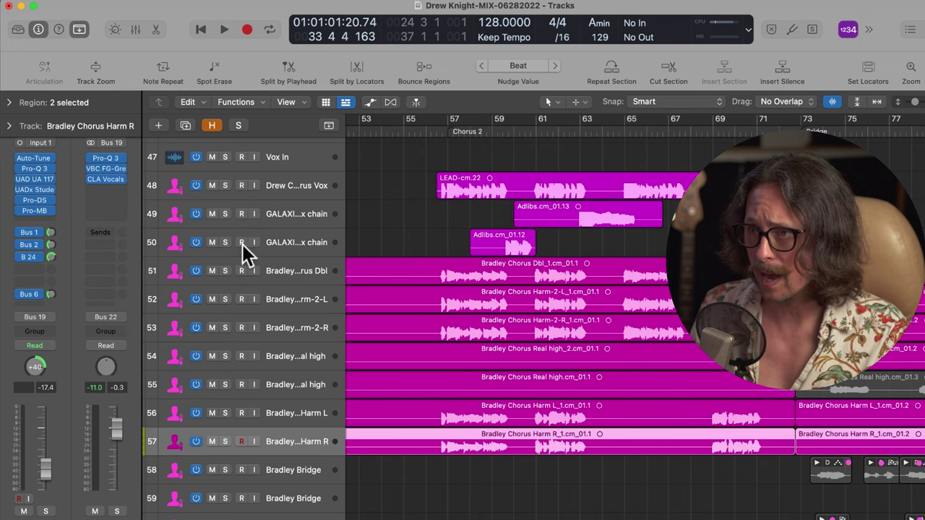
left_click(282, 186, "shift")
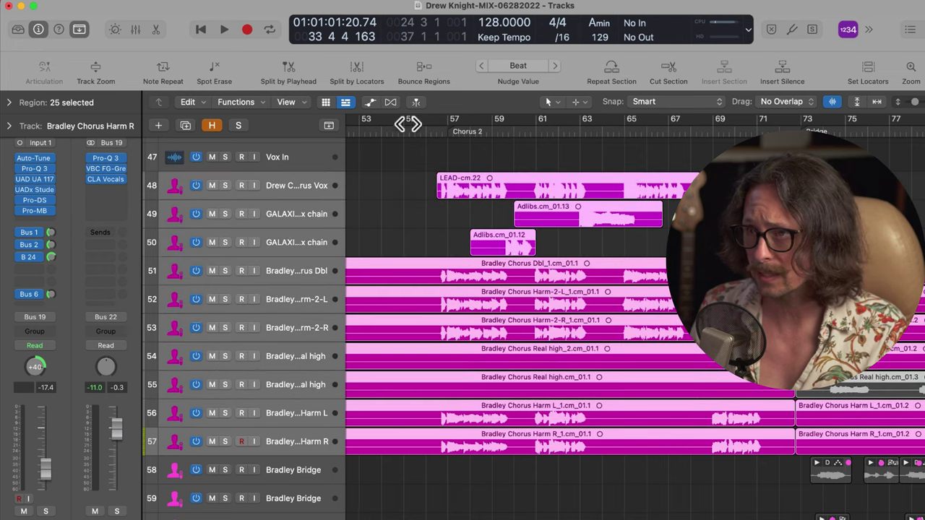
left_click_drag(433, 118, 802, 121)
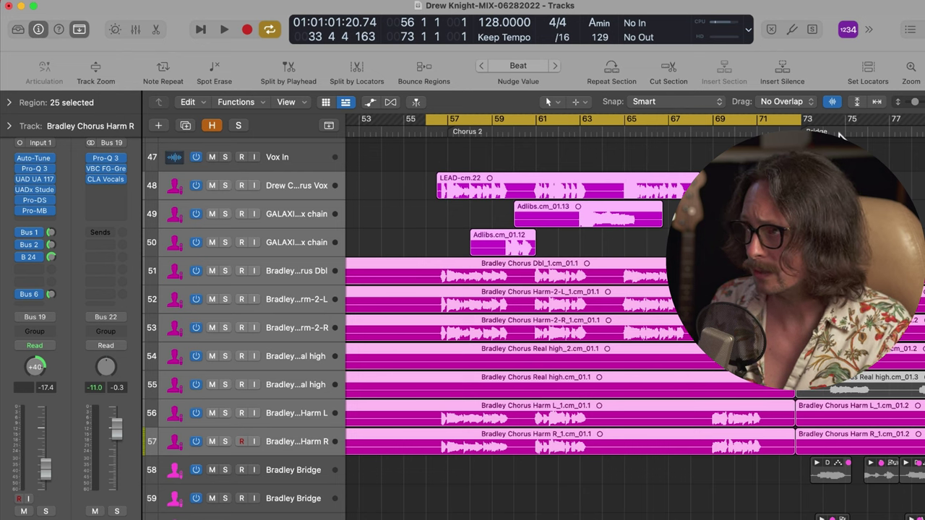
Play the Chorus 2 loop, solo tracks 48–57, and play the loop again
key("space")
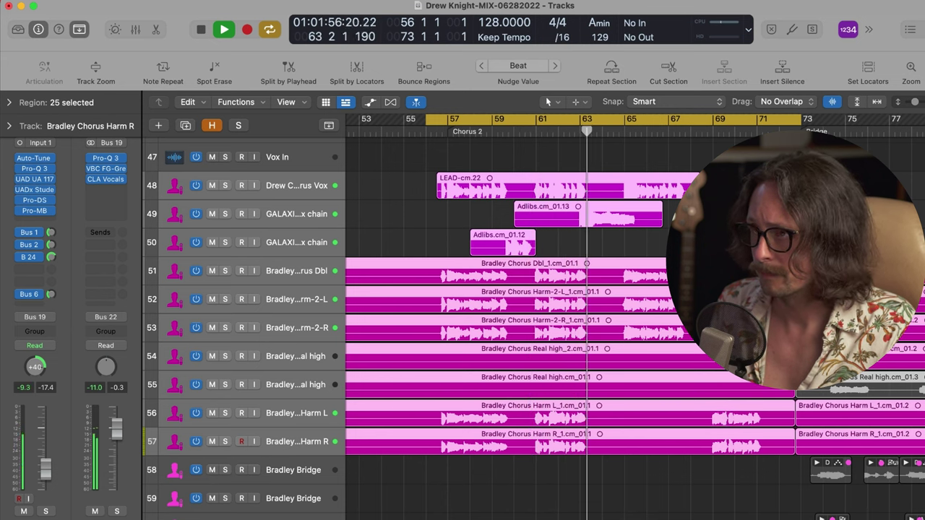
key("space")
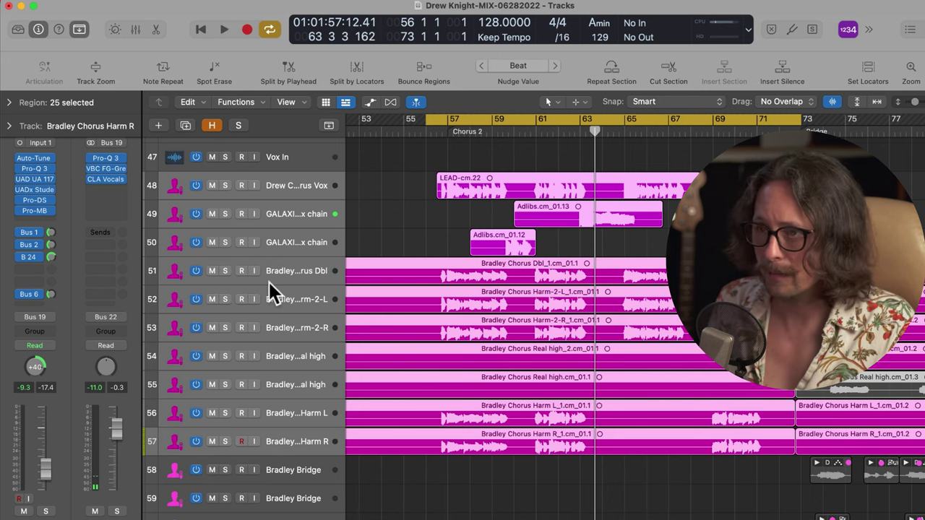
left_click(225, 185)
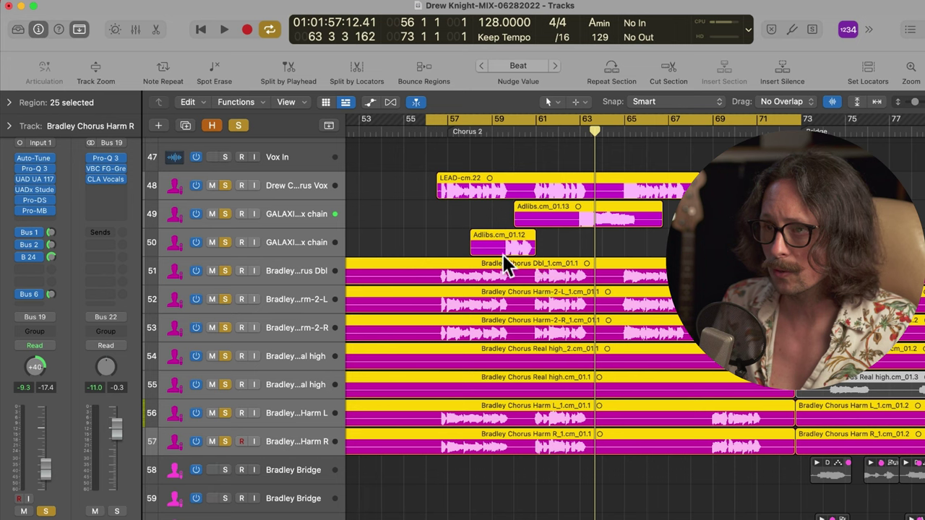
key("space")
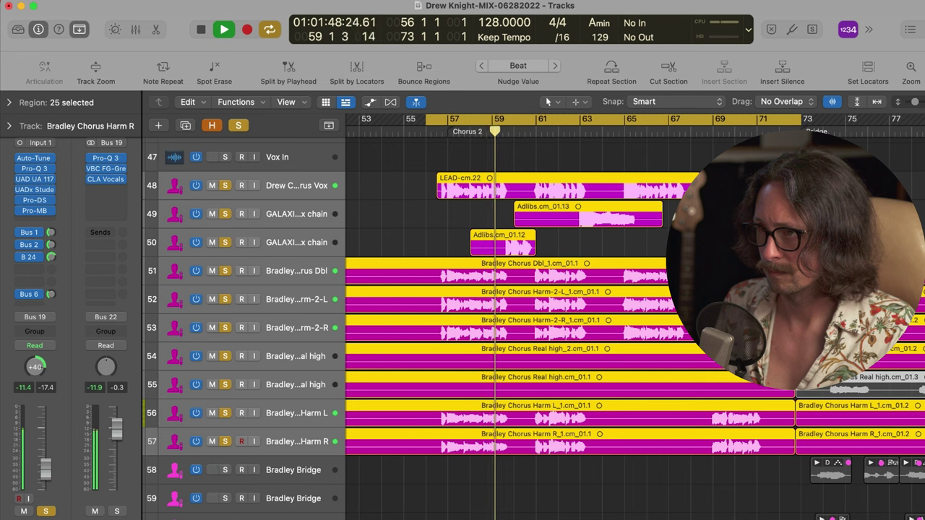
key("space")
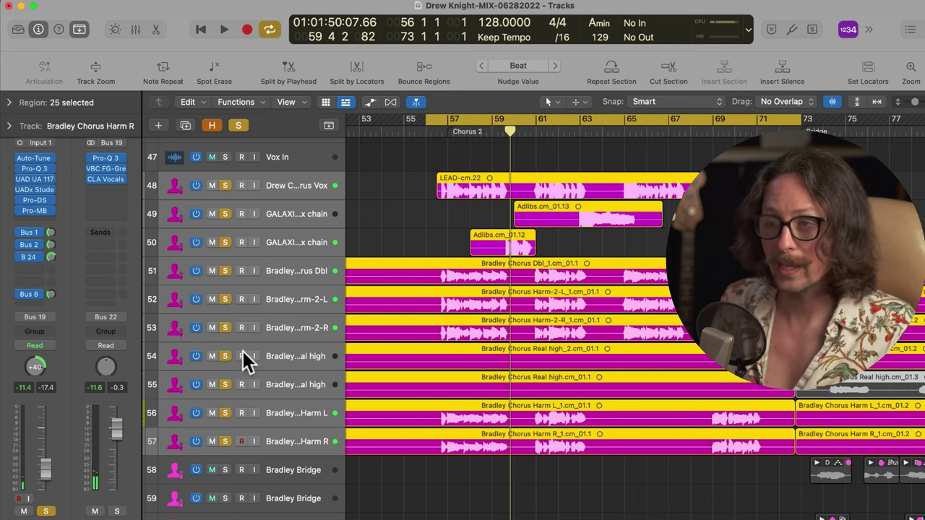
Clear solos, then solo both harmony pairs, the Chorus Dbl and lead vocal while looping
left_click(226, 412, "alt")
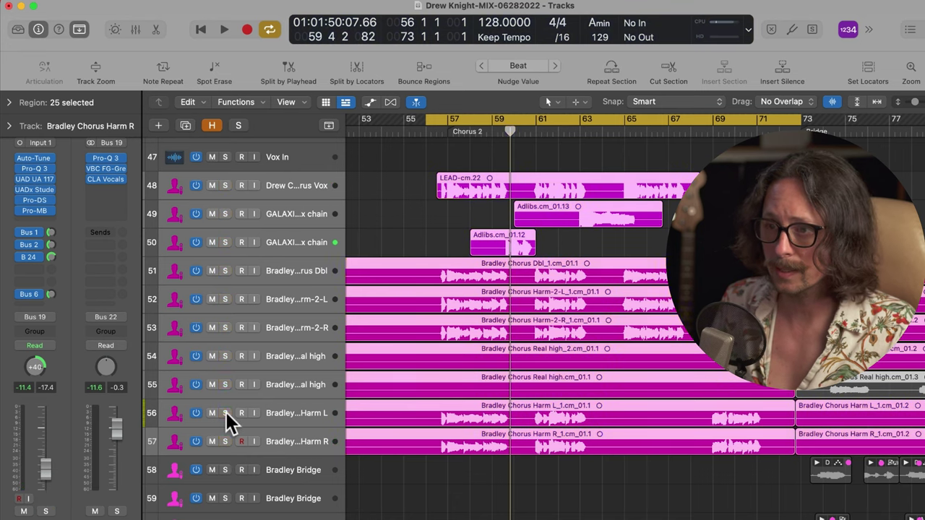
left_click(300, 481)
left_click_drag(226, 441, 229, 412)
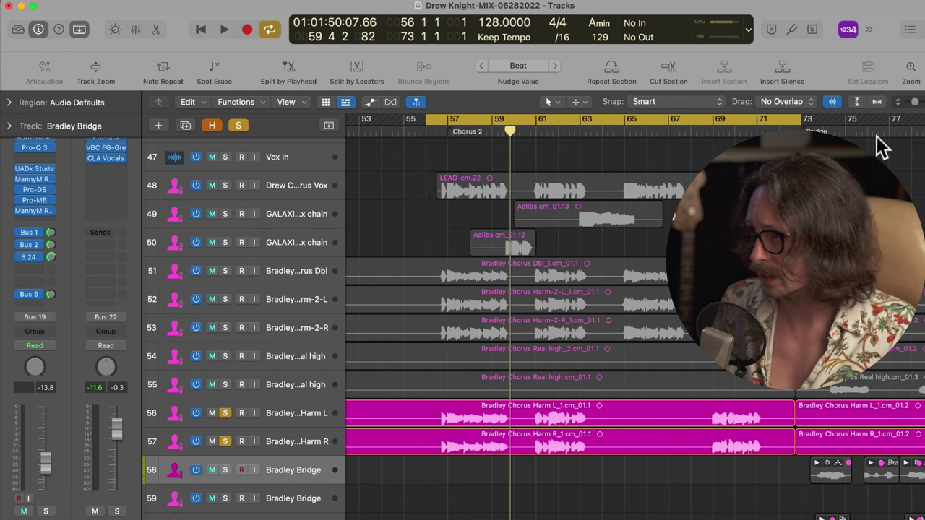
key("space")
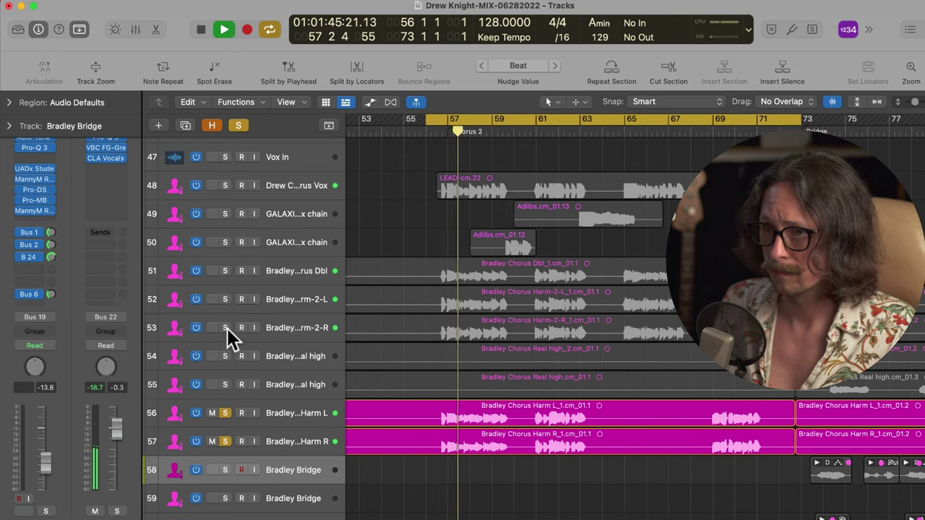
left_click(225, 328)
left_click(226, 299)
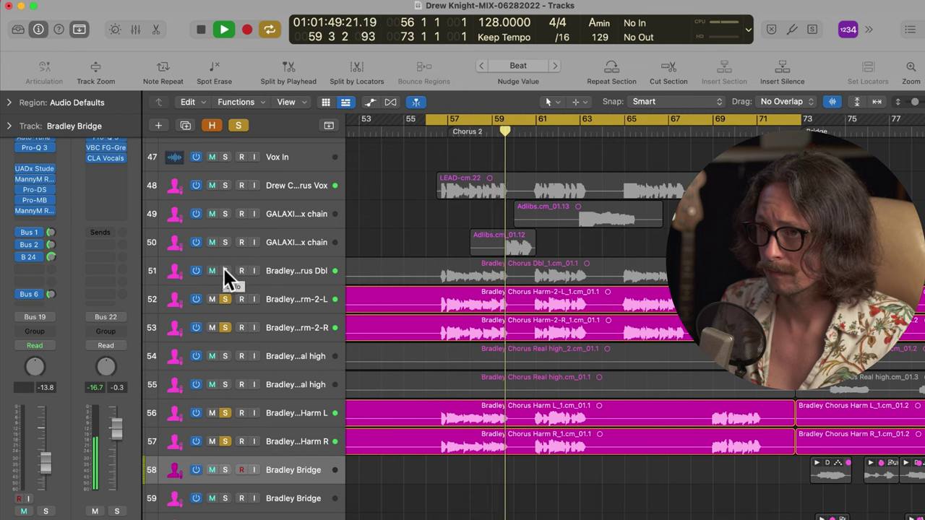
left_click(225, 270)
key("space")
key("space")
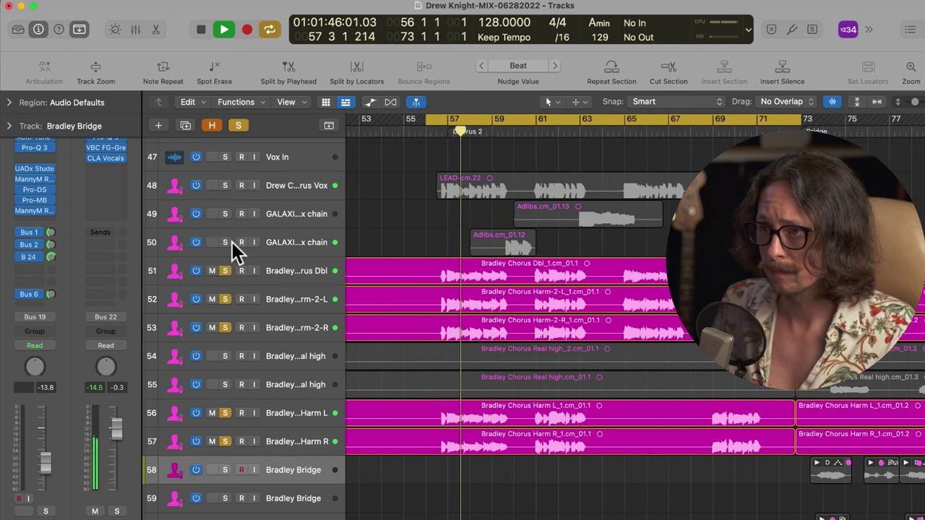
left_click(224, 185)
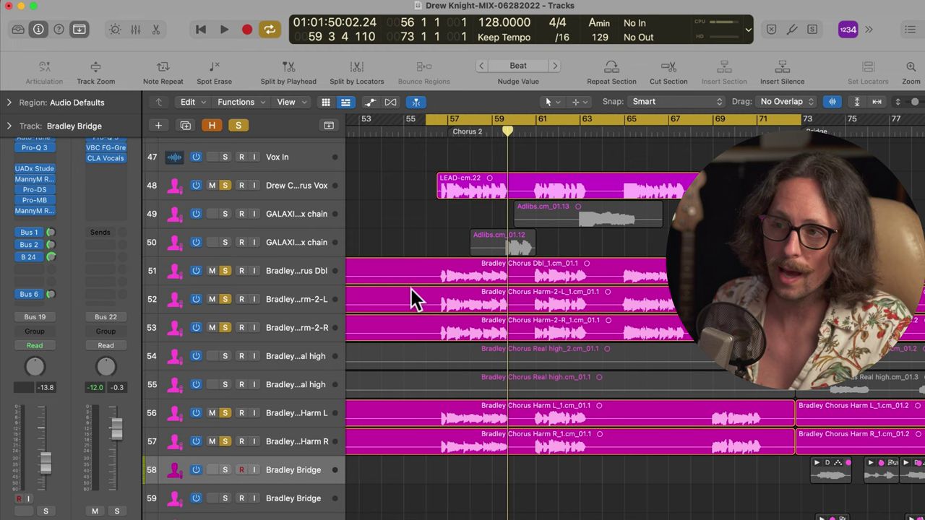
Add both Bradley Vocode tracks and the Stack-L and Stack-R tracks to the solo
scroll(506, 327, "down", 2)
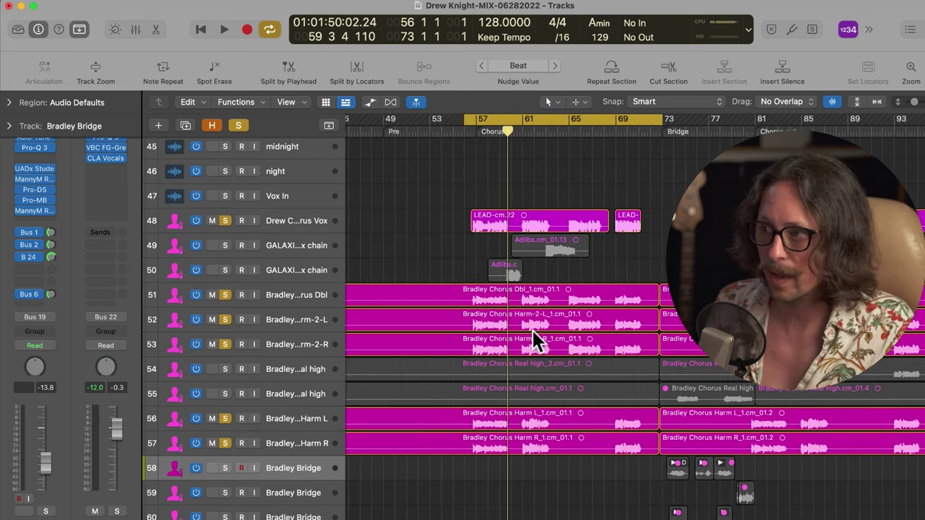
scroll(534, 333, "down", 5)
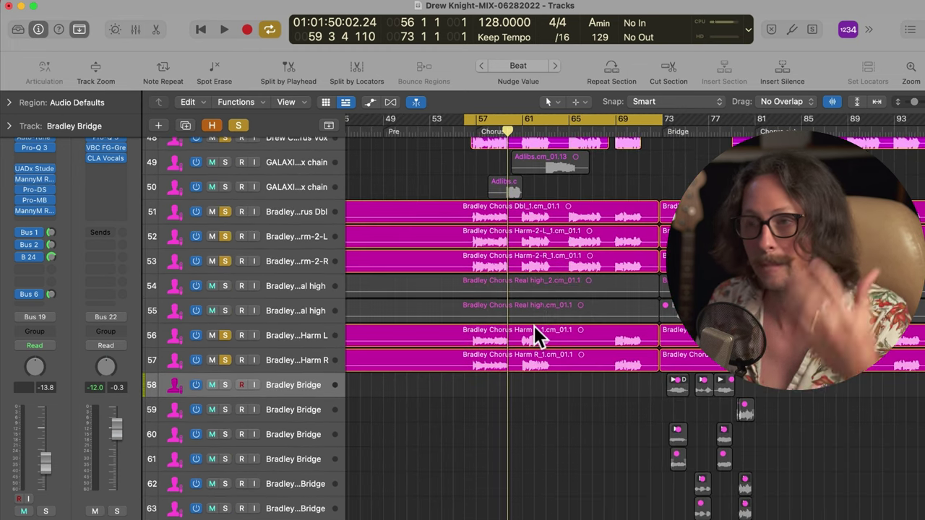
scroll(535, 337, "down", 4)
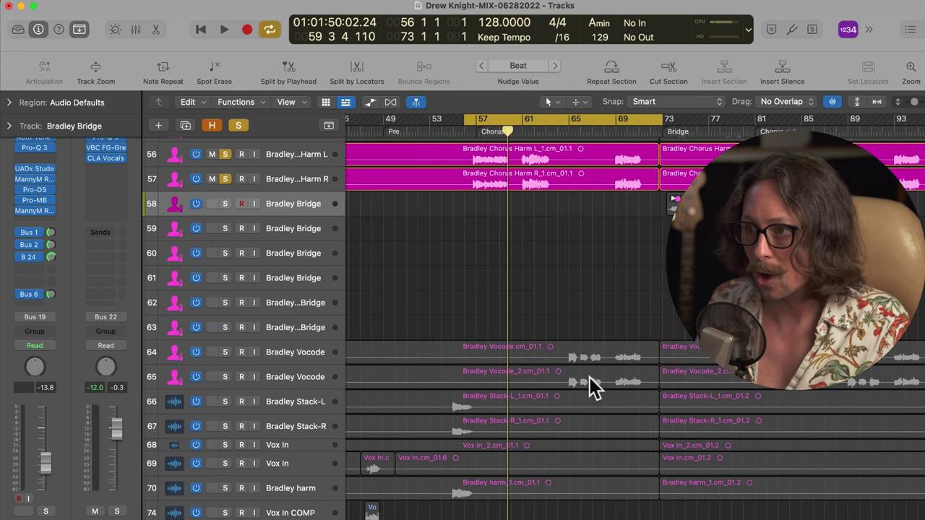
left_click(225, 353)
left_click(225, 376)
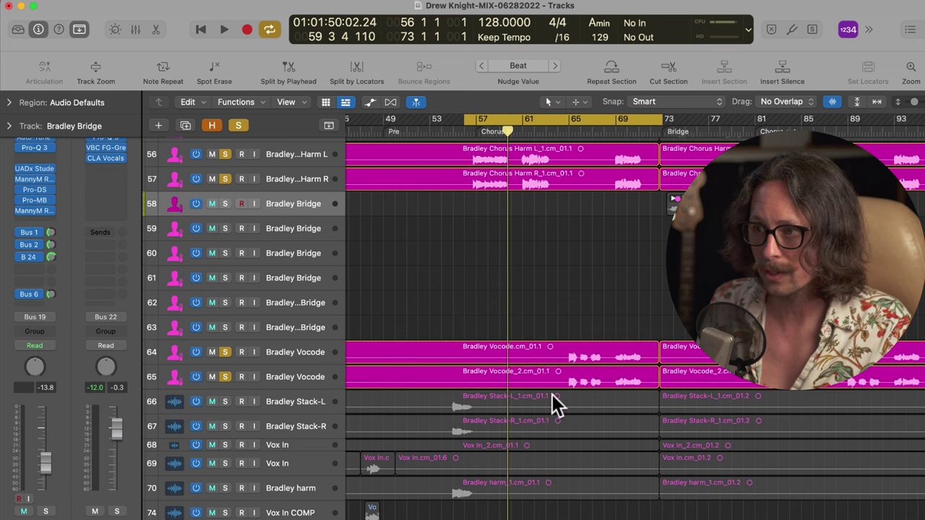
left_click(221, 402)
left_click(226, 426)
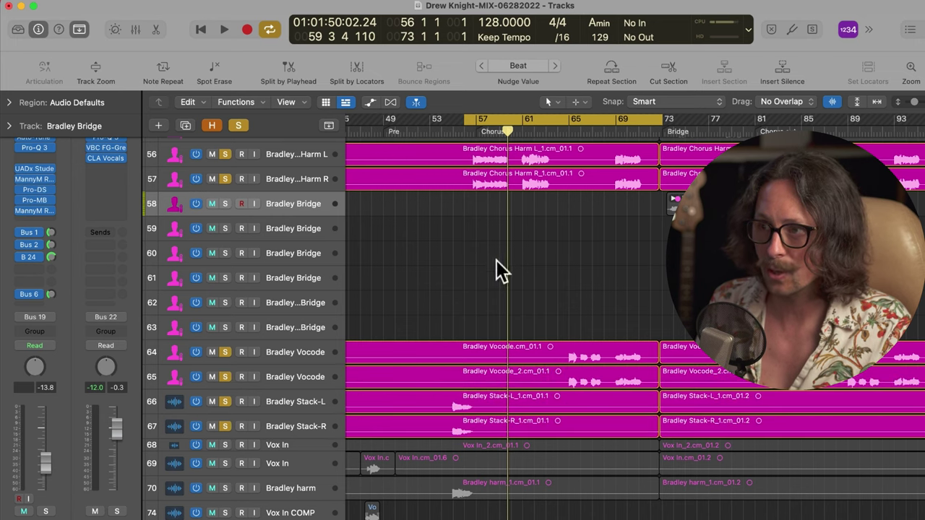
Move the loop start back to bar 54, play the stack, then stop
left_click_drag(466, 134, 448, 138)
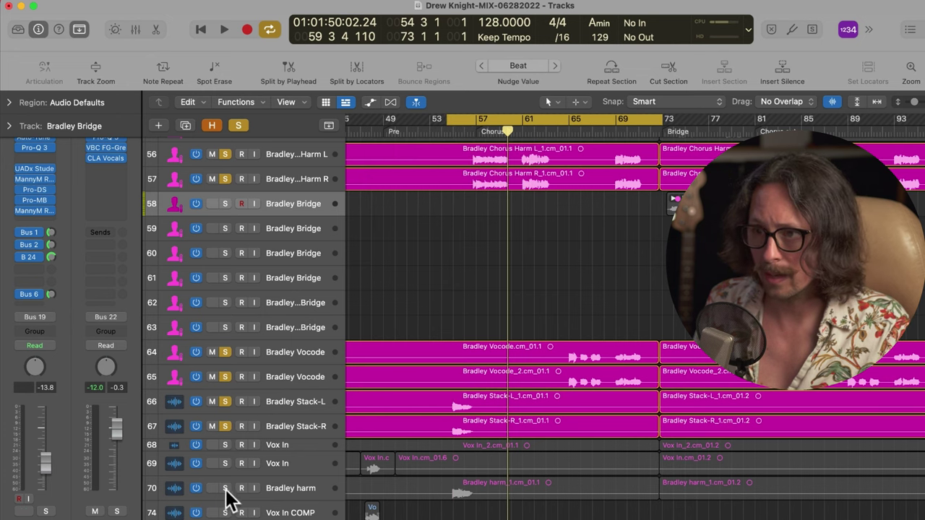
scroll(509, 421, "up", 10)
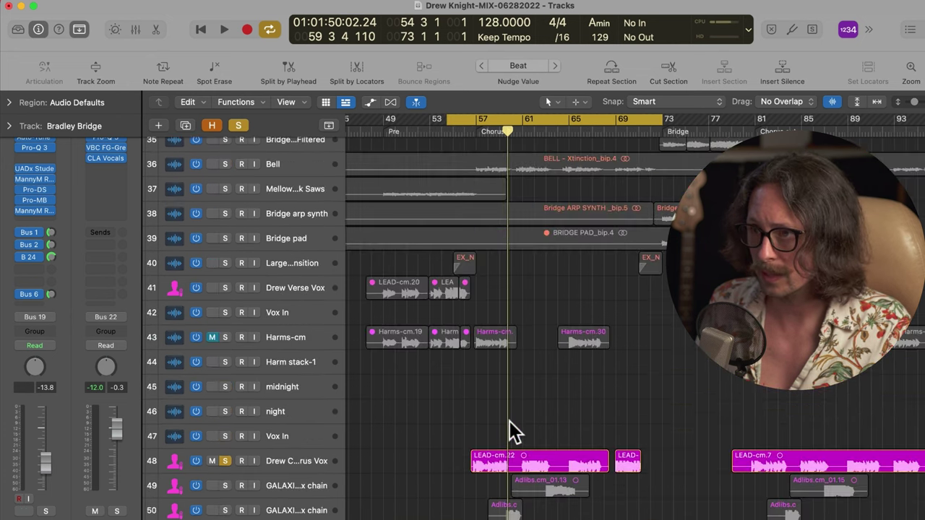
scroll(540, 376, "down", 7)
key("space")
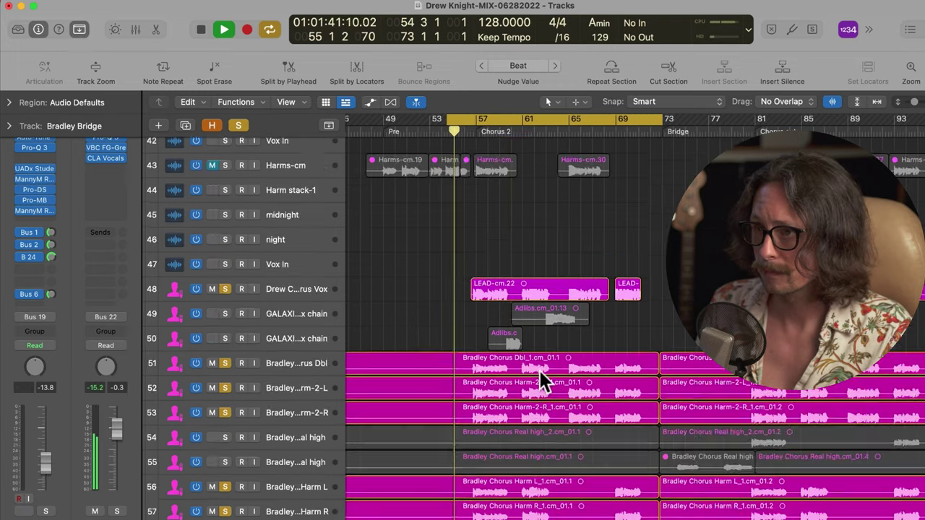
scroll(539, 371, "down", 6)
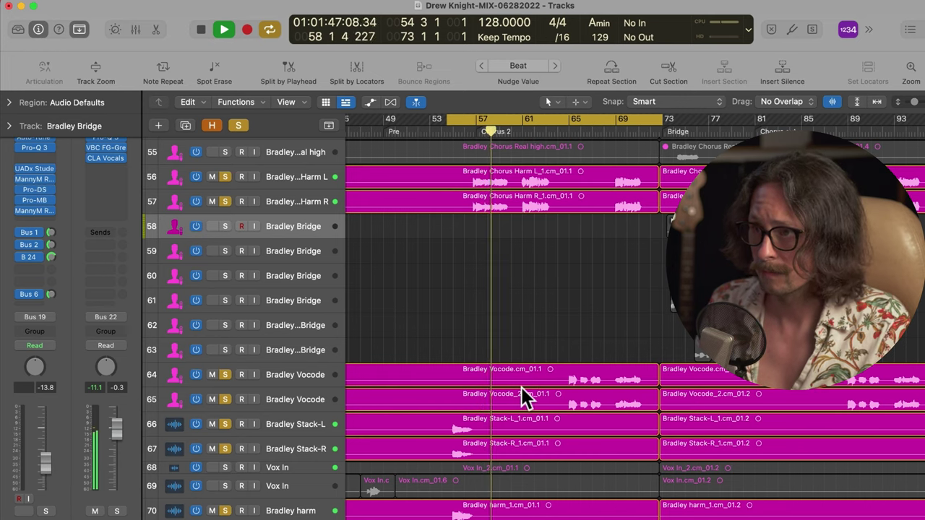
scroll(520, 390, "up", 3)
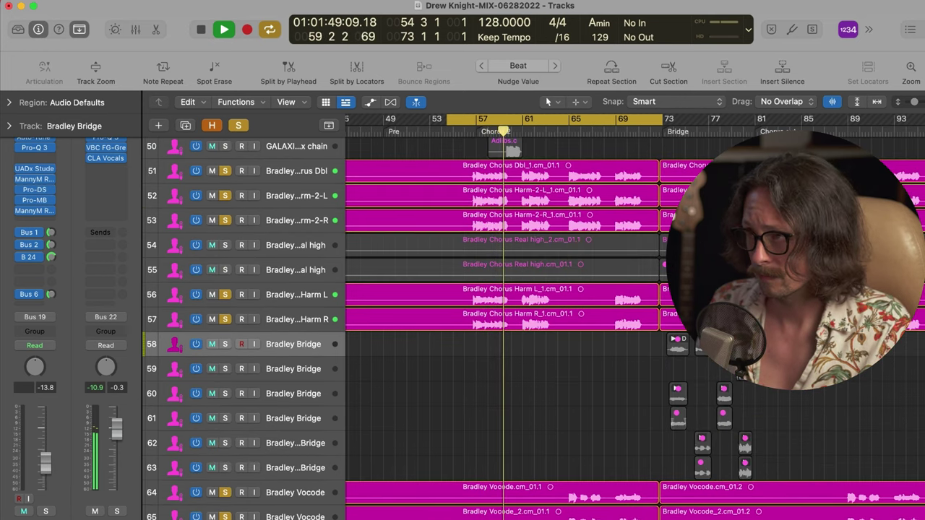
key("space")
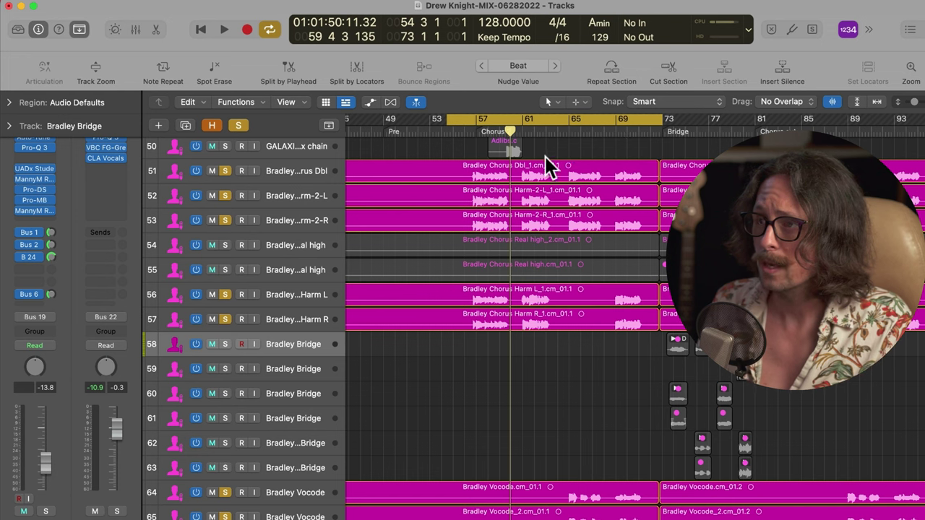
Place the playhead at bar 64 and start the cycle range there, spanning bars 64–73
left_click(562, 130)
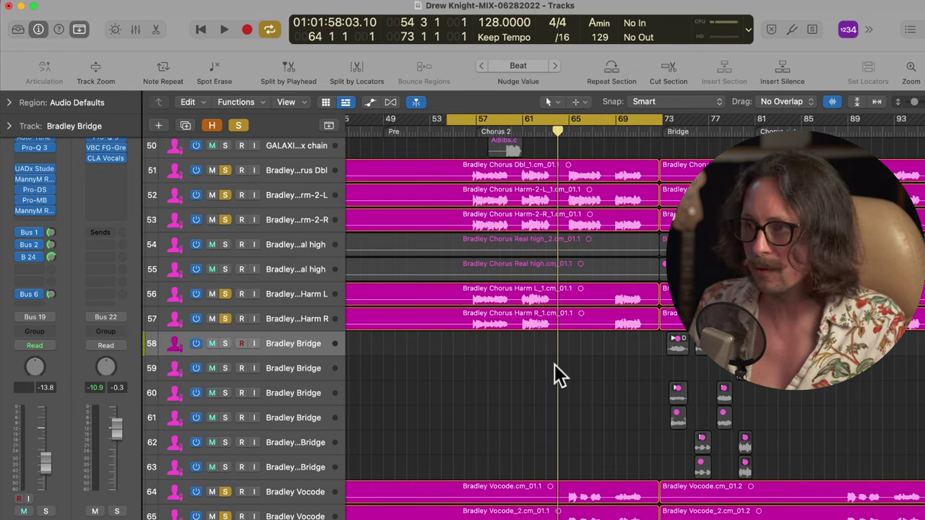
left_click_drag(562, 119, 563, 117)
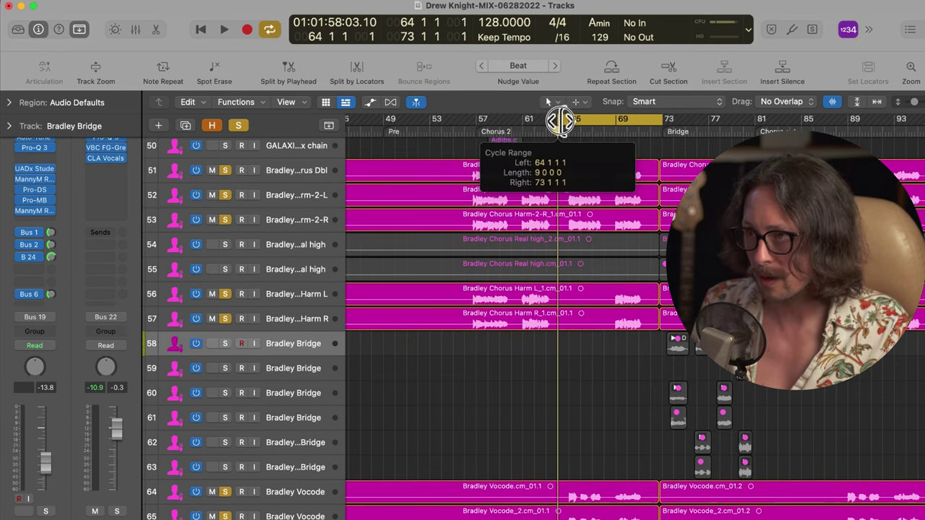
Play through the bars 64–71 loop, then redraw the cycle range as bars 68–71
scroll(586, 367, "down", 3)
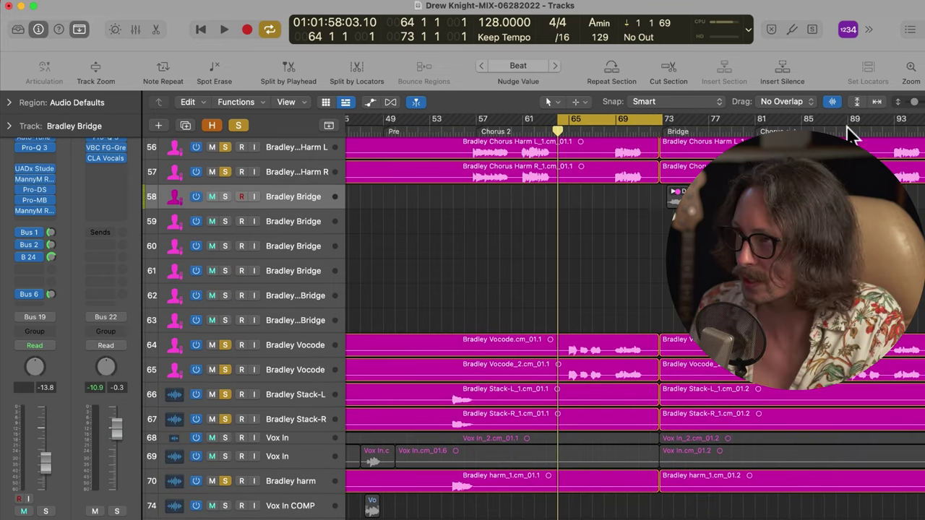
key("space")
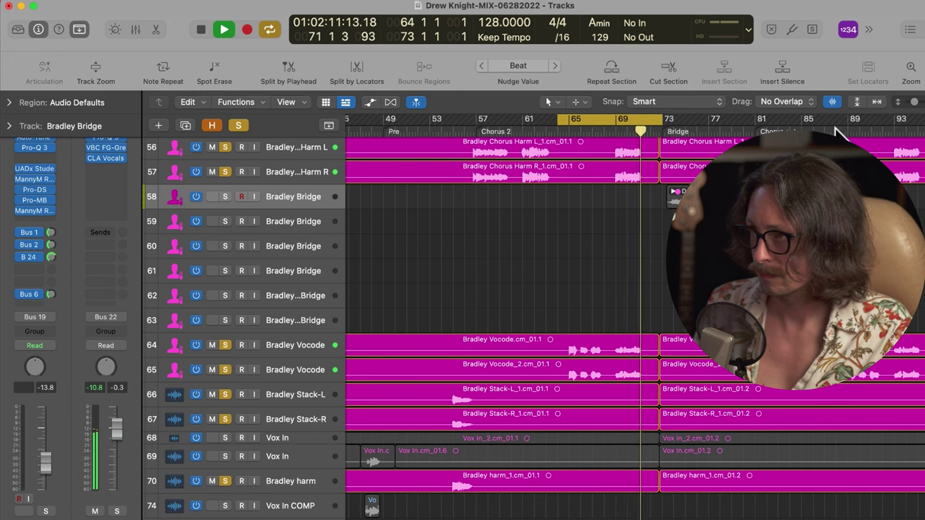
key("space")
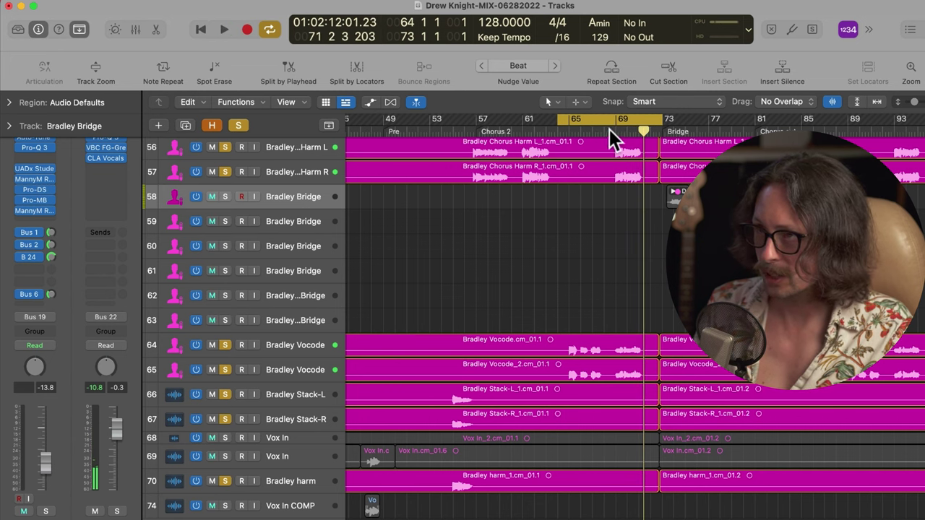
left_click(609, 129)
mouse_move(609, 118)
left_mouse_down()
mouse_move(651, 128)
mouse_move(604, 119)
left_mouse_up()
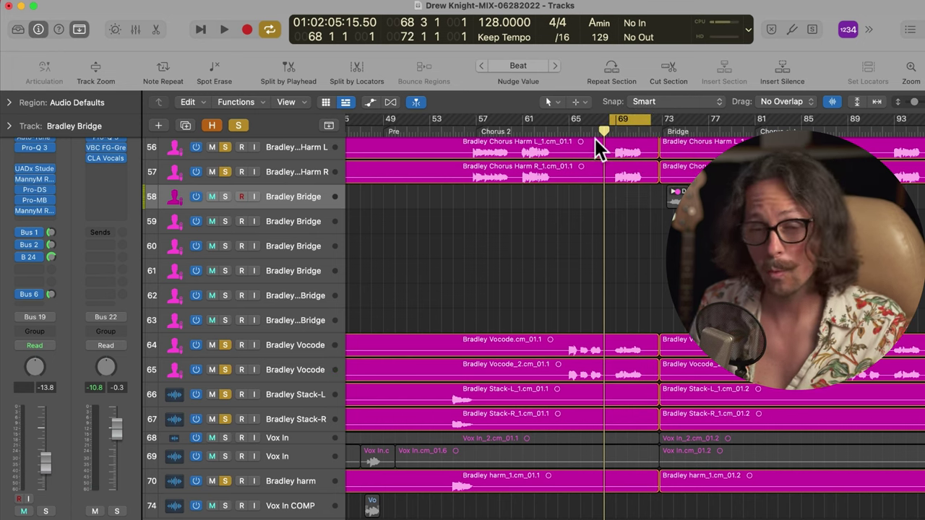
Clear all solos, solo both Bradley Vocode tracks and play them back
left_click(224, 345, "alt")
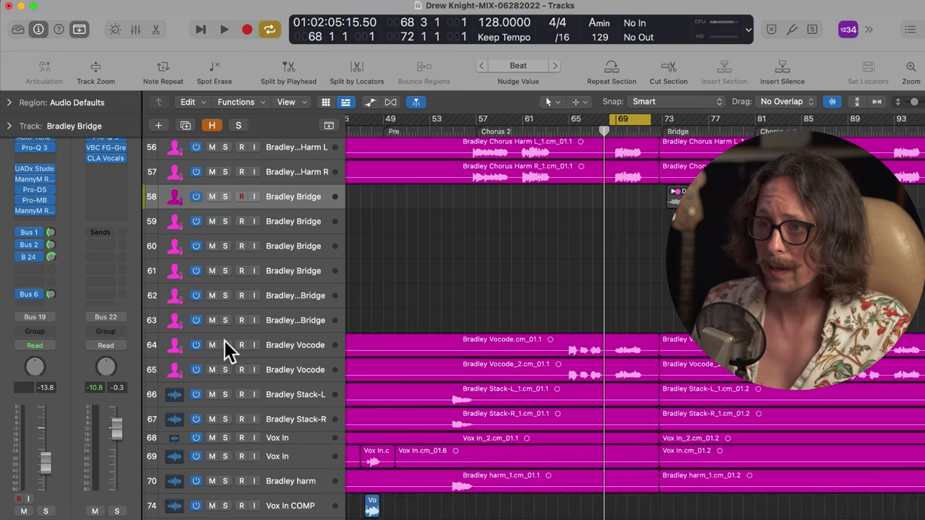
left_click(224, 345)
left_click(224, 369)
key("space")
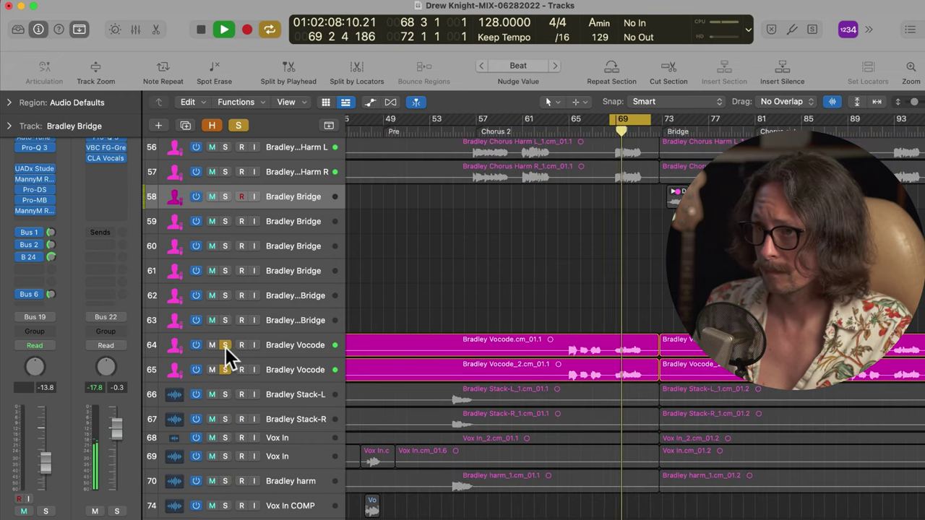
Add the right and left chorus harmony tracks to the solo and replay the loop
left_click(225, 171)
left_click(225, 146)
key("space")
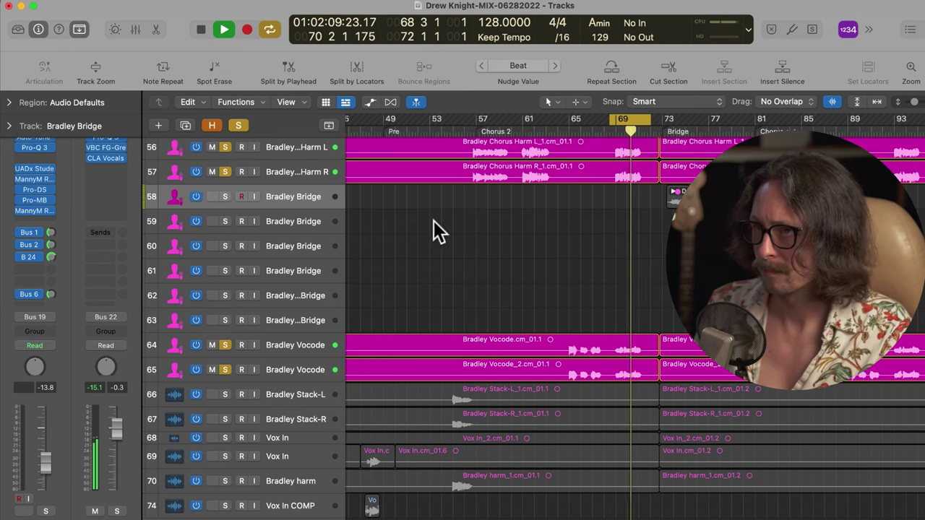
key("space")
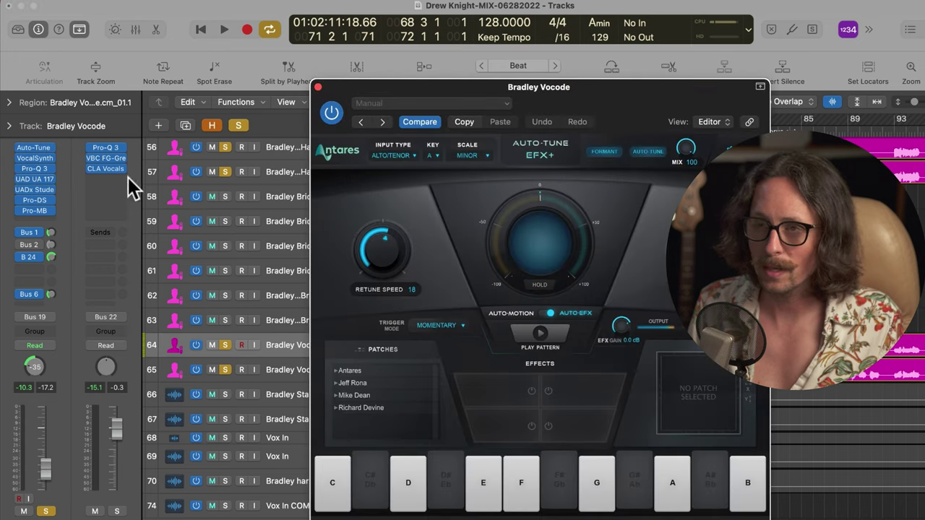
Inspect the Bradley Vocode VocalSynth settings, then close the VocalSynth and Auto-Tune EFX+ windows
left_click(36, 159)
left_click_drag(589, 77, 481, 79)
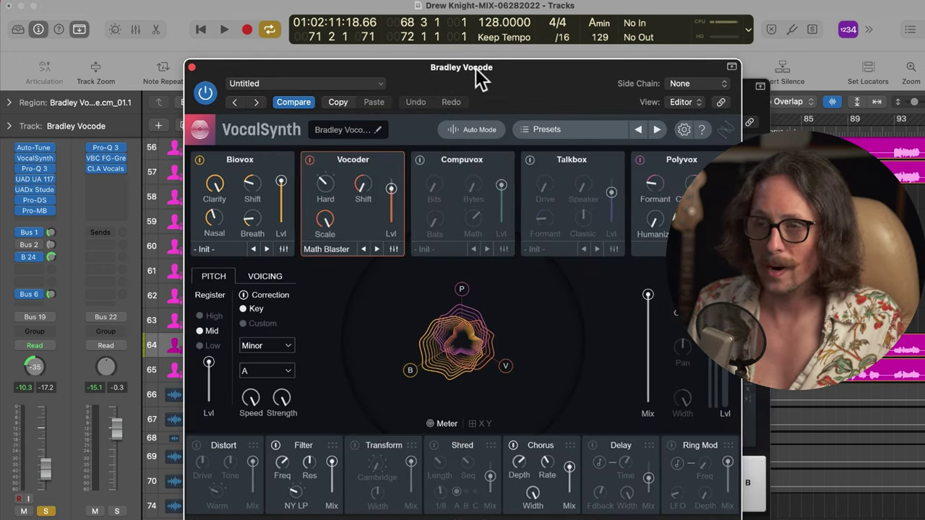
left_click(193, 68)
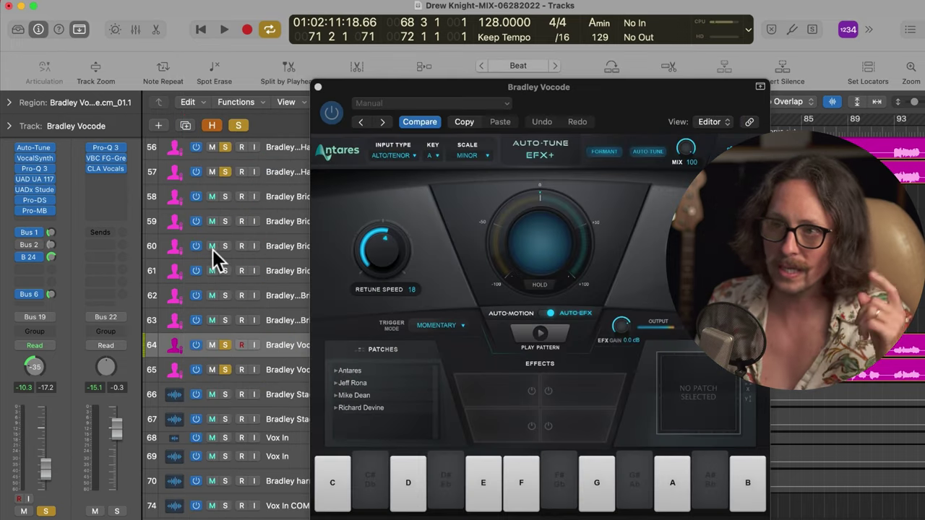
left_click(318, 87)
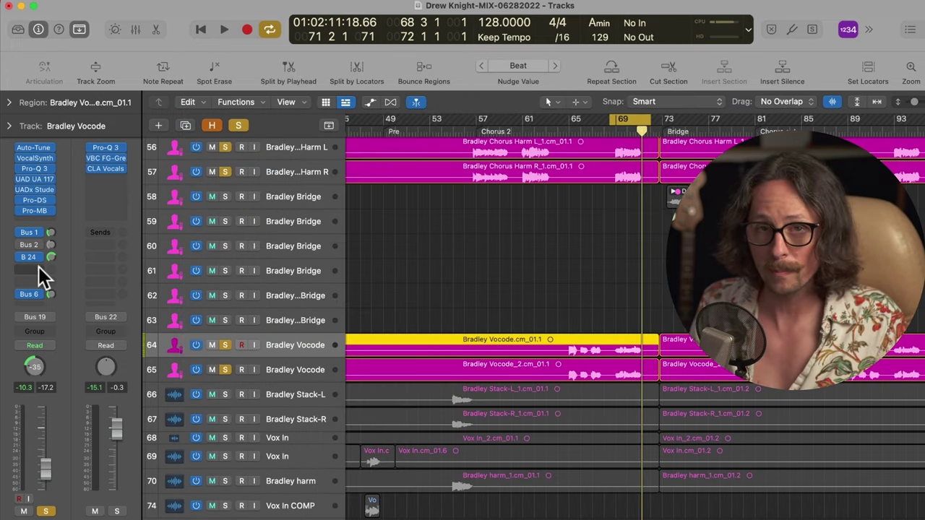
mouse_move(49, 211)
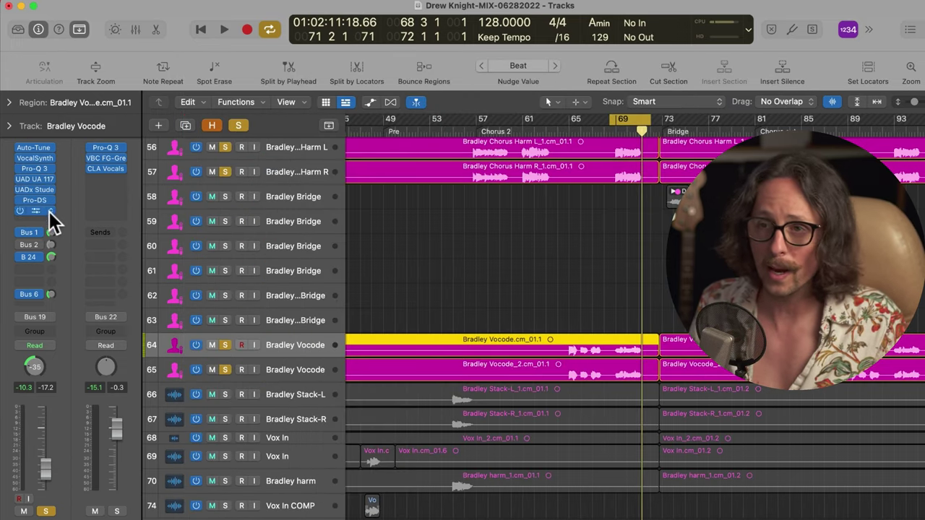
Open the Bradley Vocode Pro-Q 3 EQ and unsolo the second Bradley Vocode track
left_click(39, 168)
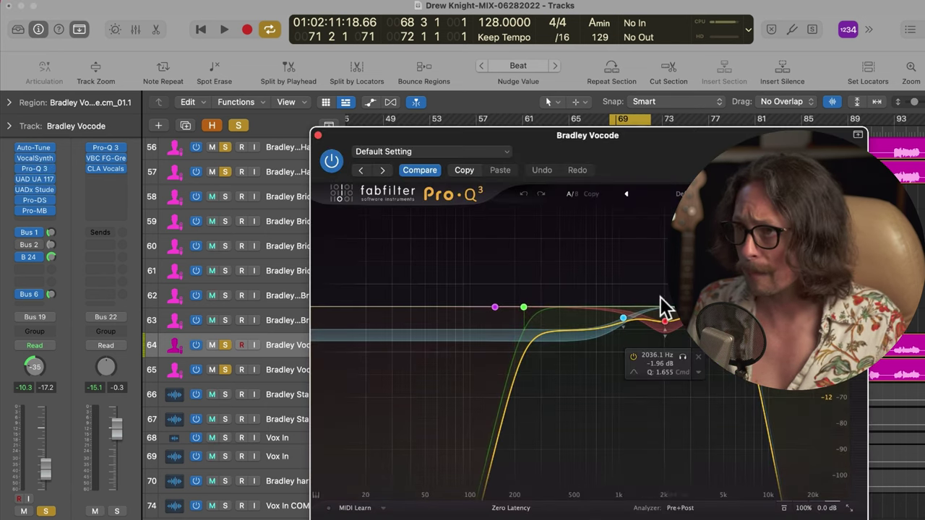
left_click_drag(654, 135, 532, 135)
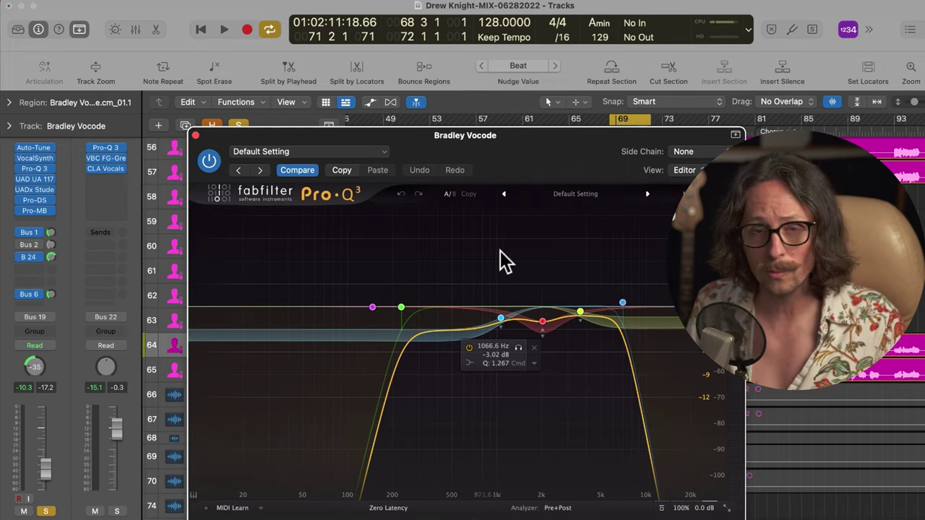
left_click_drag(430, 146, 516, 472)
left_click(225, 370)
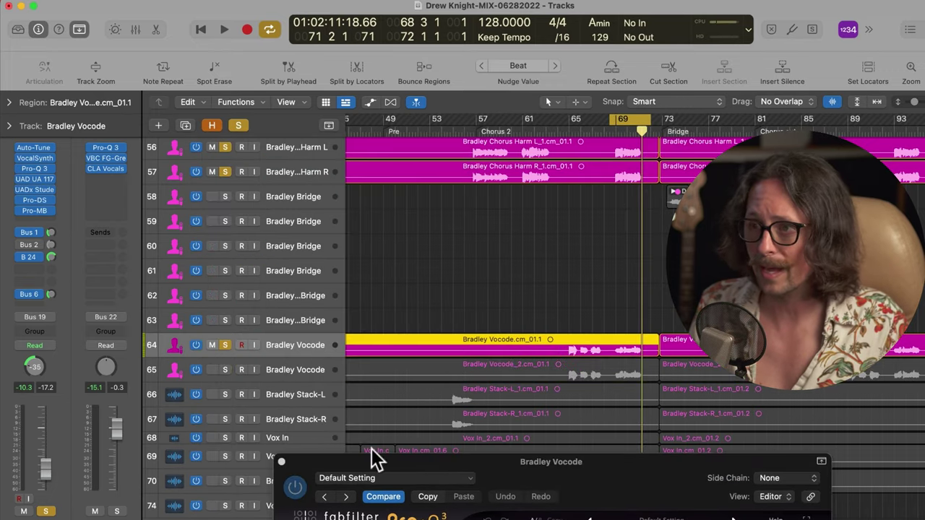
left_click_drag(538, 461, 458, 119)
Play the first Bradley Vocode track, switching Pro-Q 3 (high-pass near 229 Hz) back on to compare
key("space")
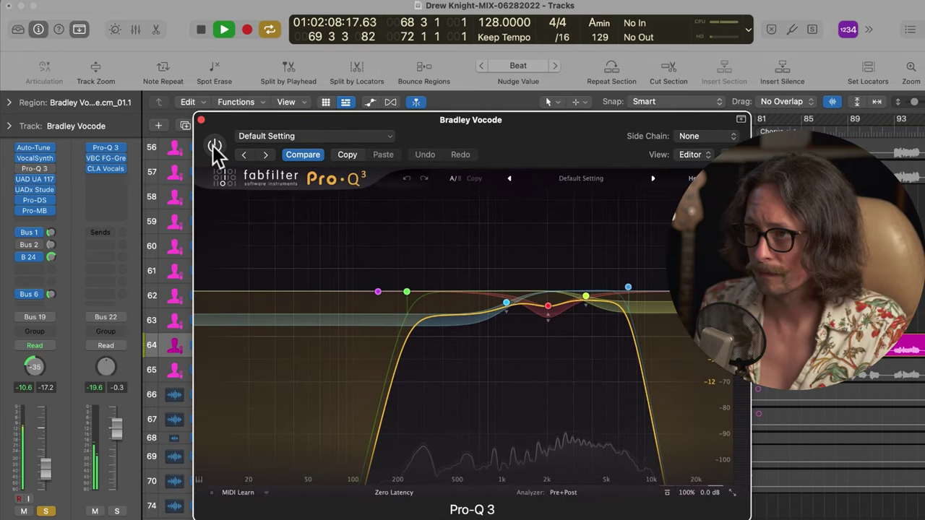
left_click(215, 150)
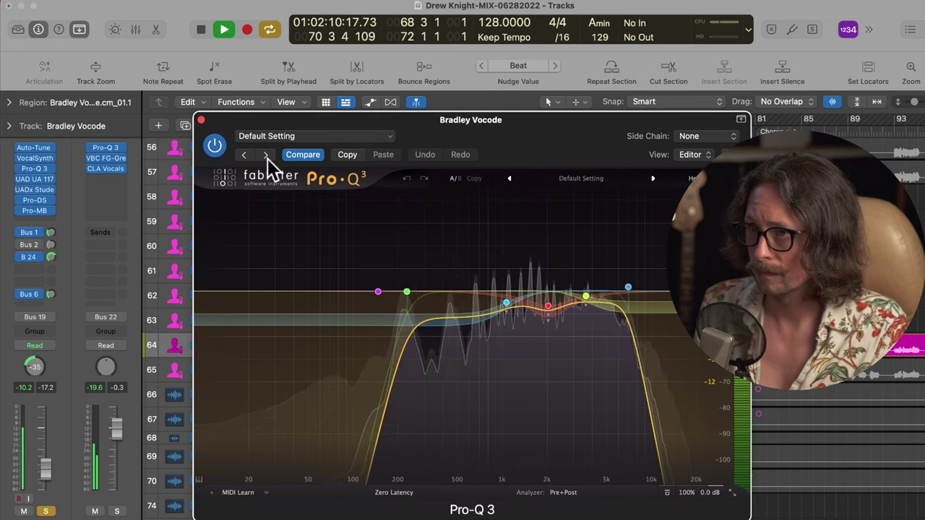
key("space")
left_click(845, 136)
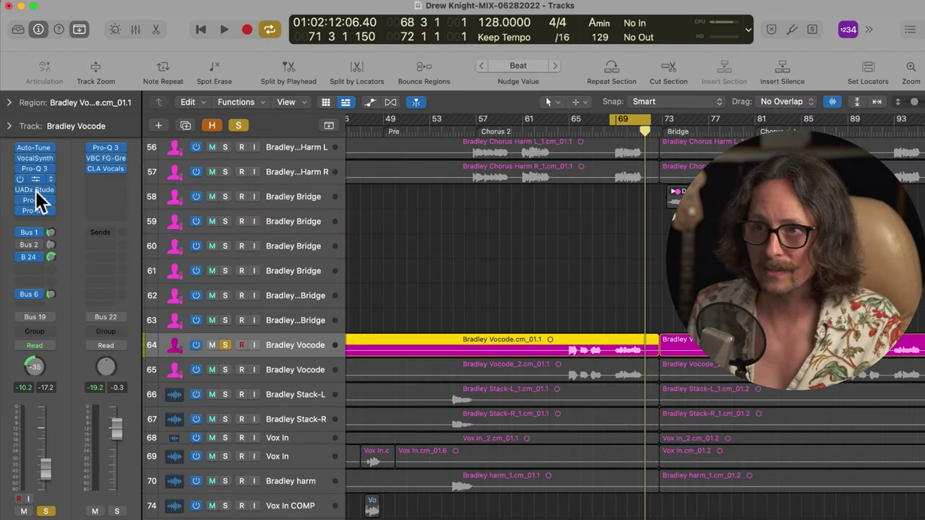
Step through the vocode track's 1176, Studer A800, Pro-DS and Pro-MB plugins
left_click(37, 194)
left_click(36, 191)
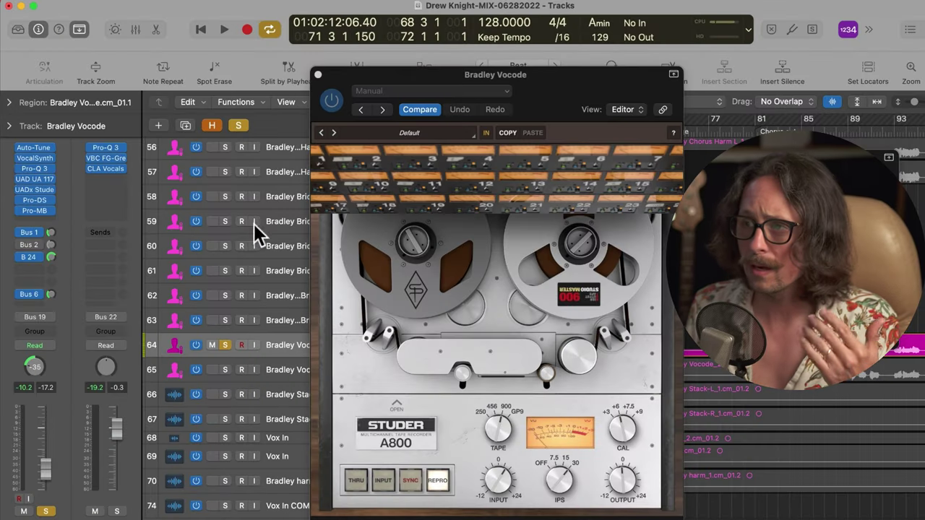
left_click(36, 201)
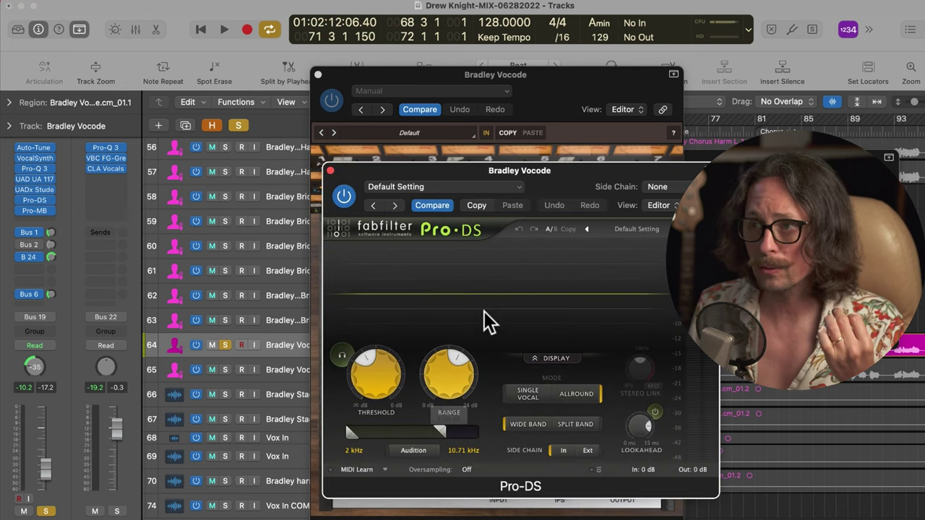
left_click(35, 210)
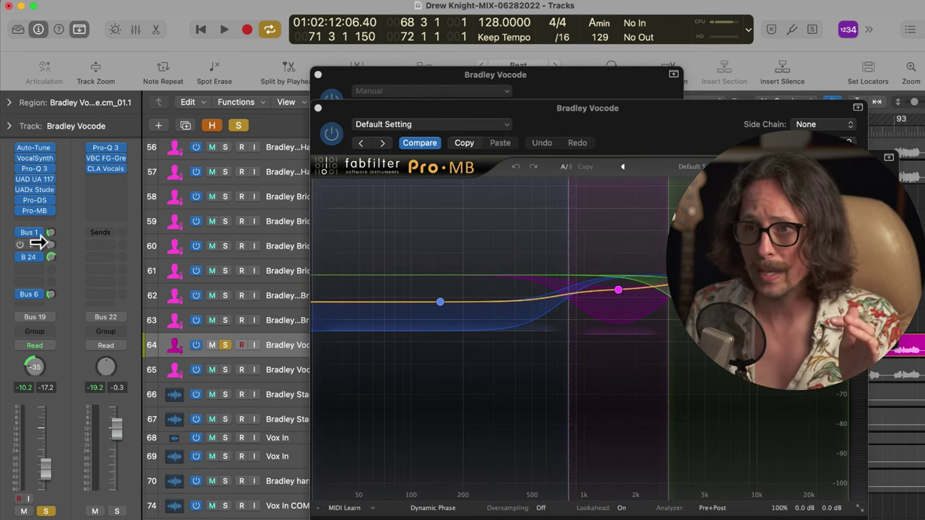
Show the Bus 1 and Bus 24 send auxes and open the Lexicon 480L Slap
left_click(36, 242)
left_click(62, 221)
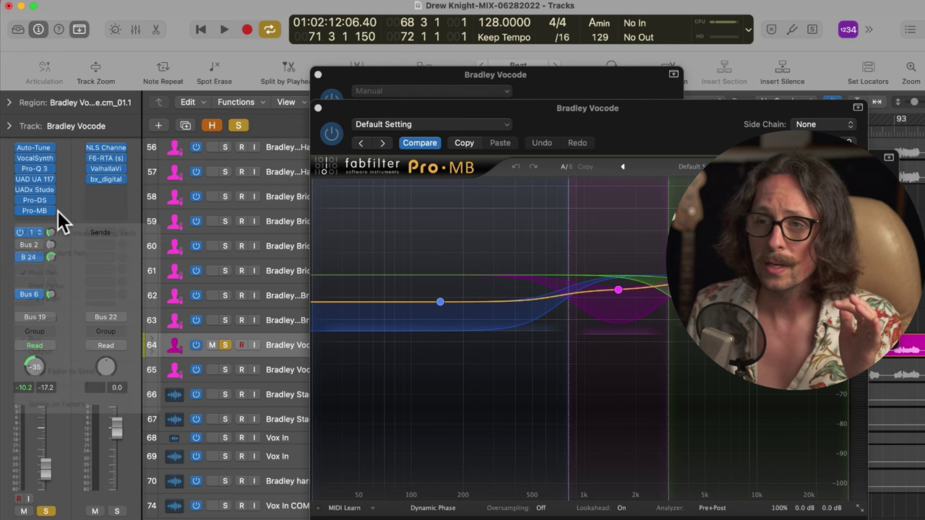
left_click(35, 258)
left_click(80, 209)
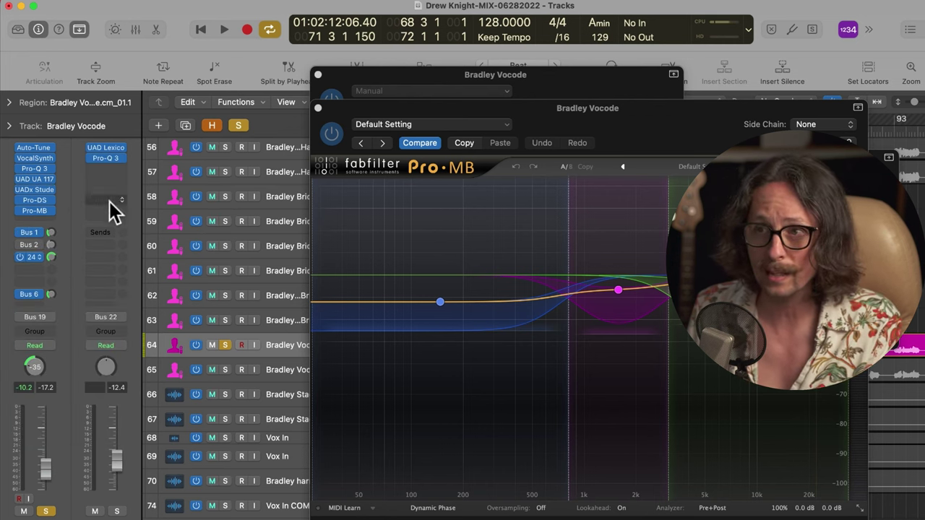
left_click(116, 148)
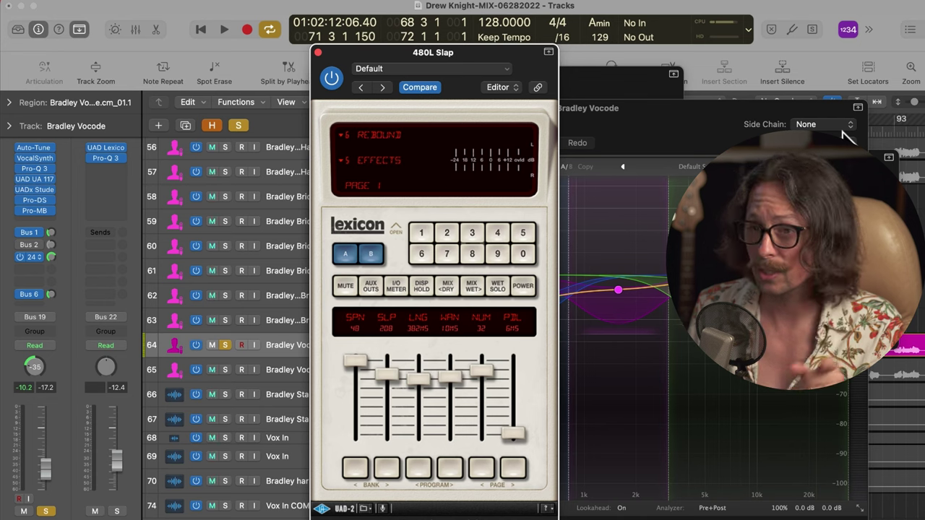
Lower the slap aux return fader to -14.0 dB while listening to playback
key("space")
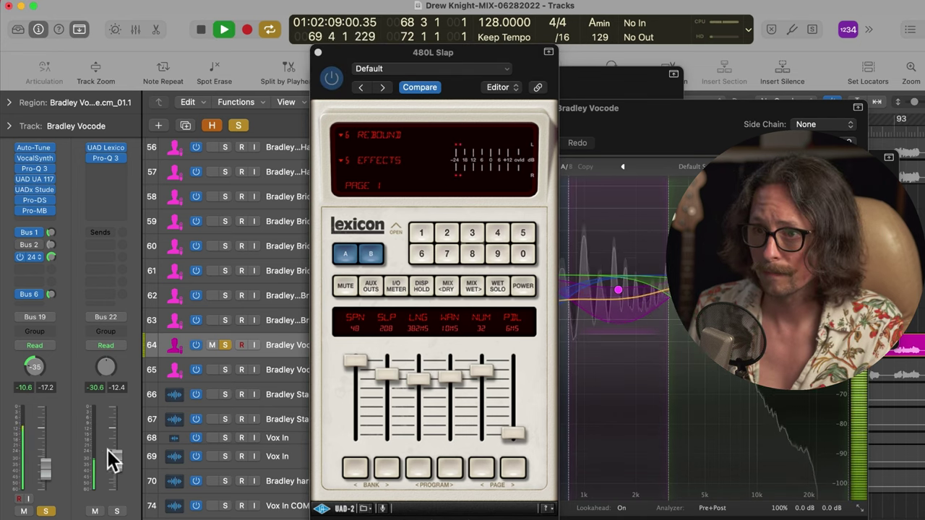
left_click_drag(109, 458, 127, 462)
key("space")
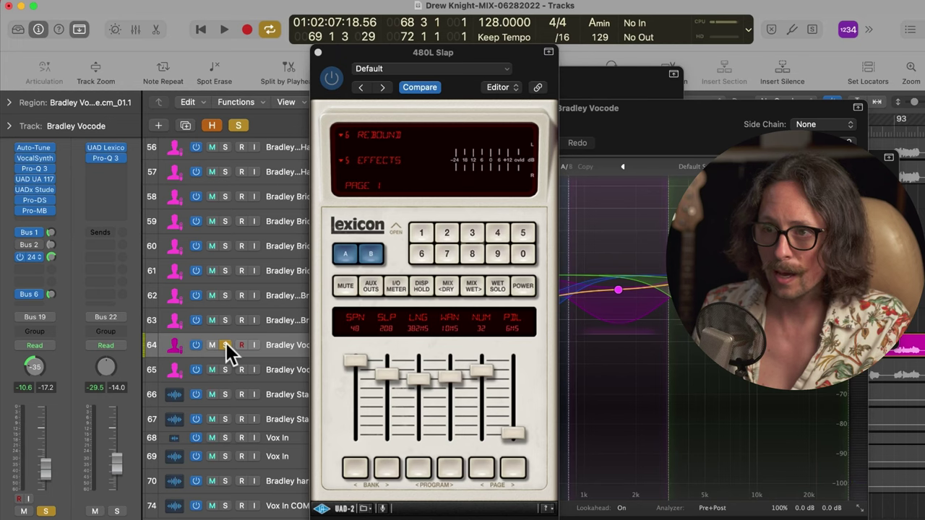
Close the Lexicon 480L, Pro-MB and Pro-DS plugin windows
left_click(319, 53)
left_click(321, 105)
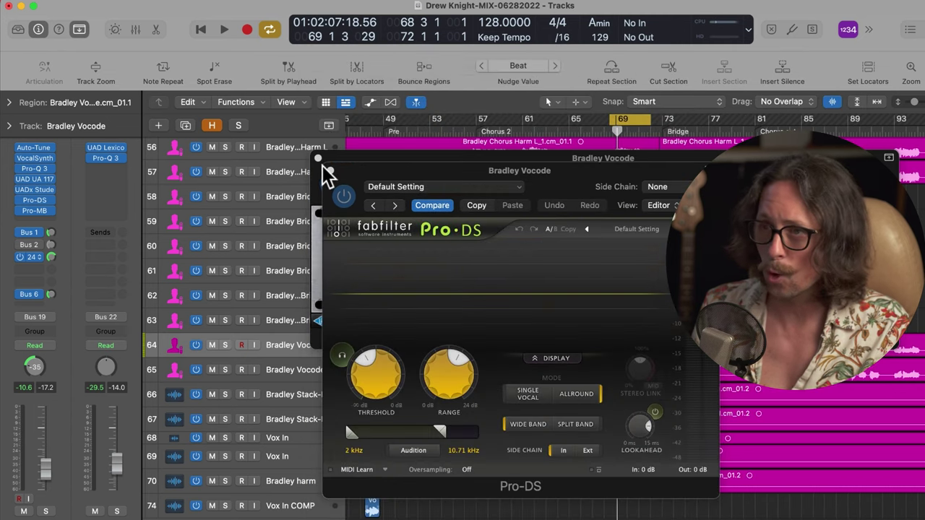
left_click(318, 158)
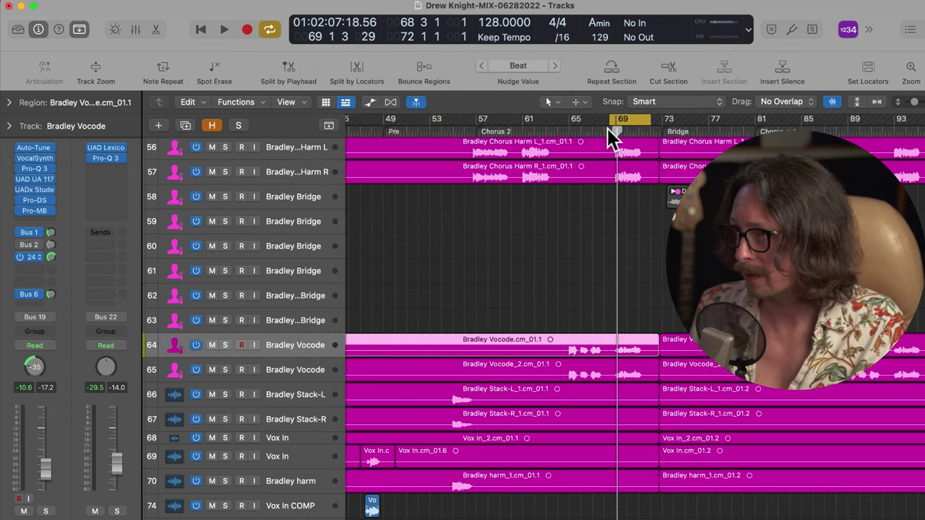
Extend the cycle start to bar 56 and play Chorus 2 through bar 73
left_click_drag(607, 129, 464, 125)
key("space")
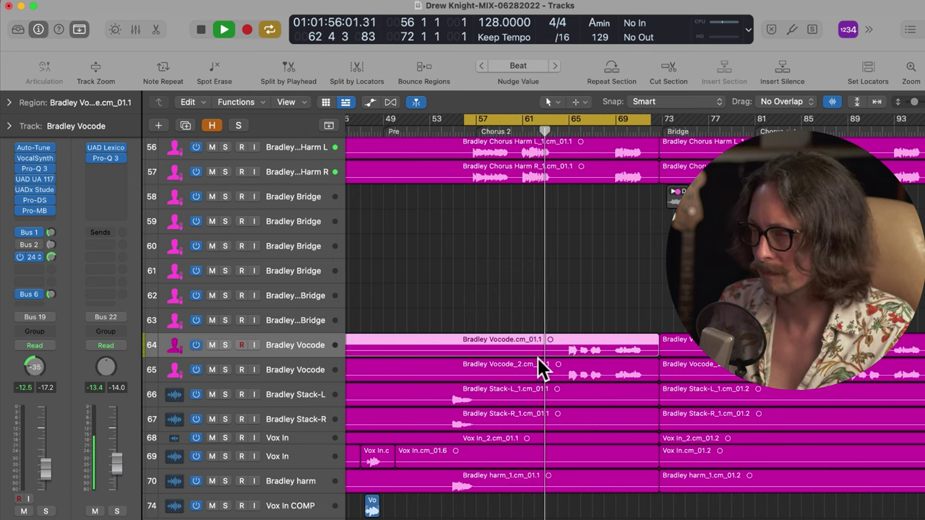
scroll(575, 367, "right", 3)
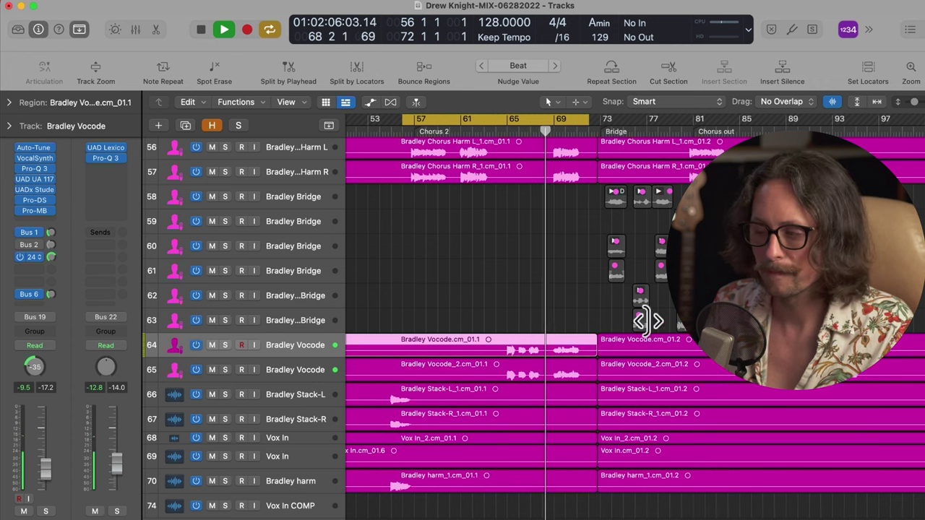
Turn off Cycle during playback and scroll to the Chorus out harmony regions, bars 73–121
left_click(563, 119)
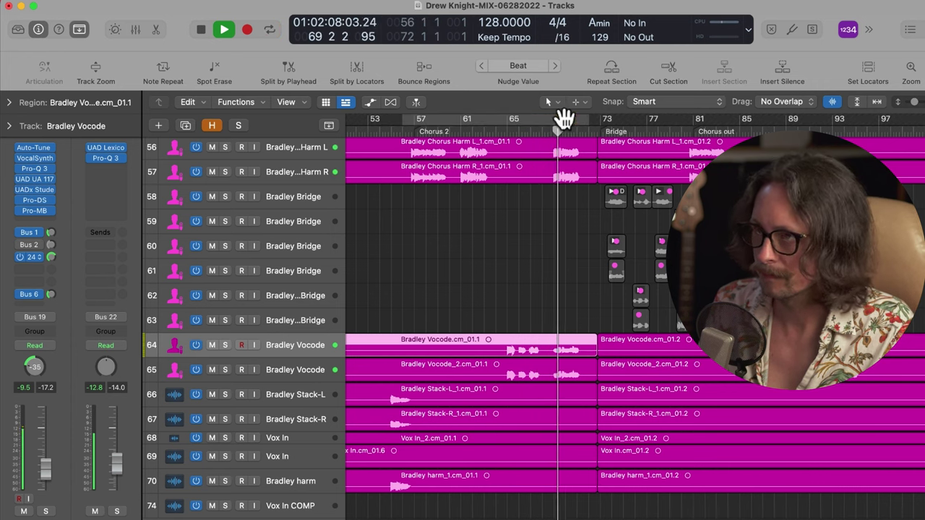
scroll(663, 378, "up", 5)
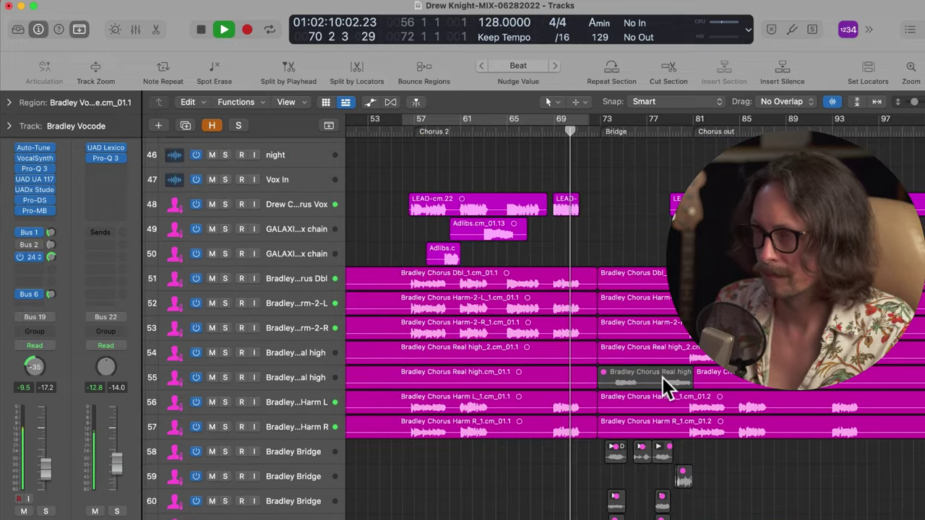
scroll(663, 377, "down", 3)
scroll(662, 380, "down", 1)
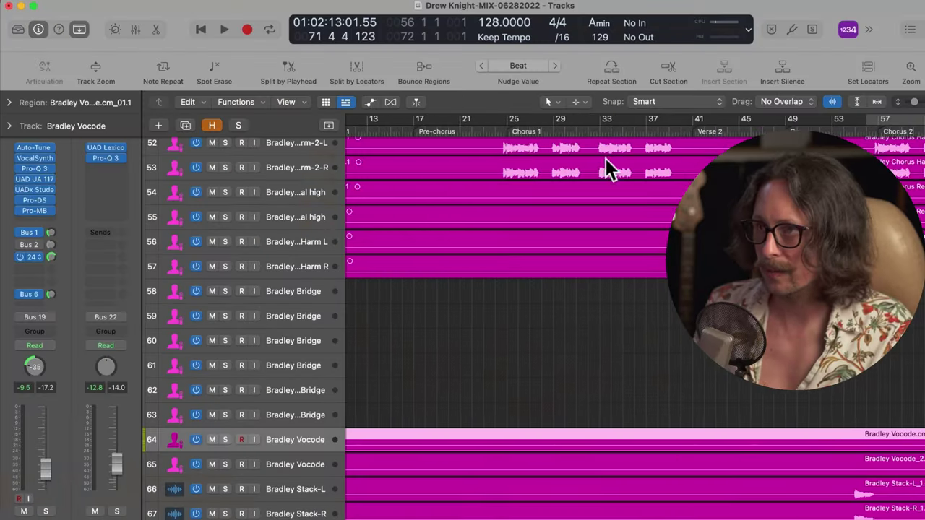
scroll(551, 180, "up", 2)
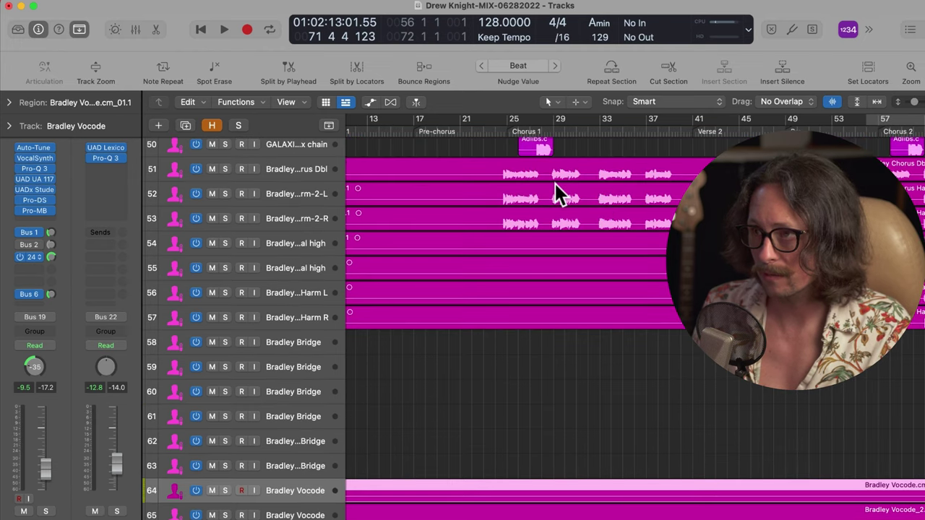
scroll(579, 289, "right", 10)
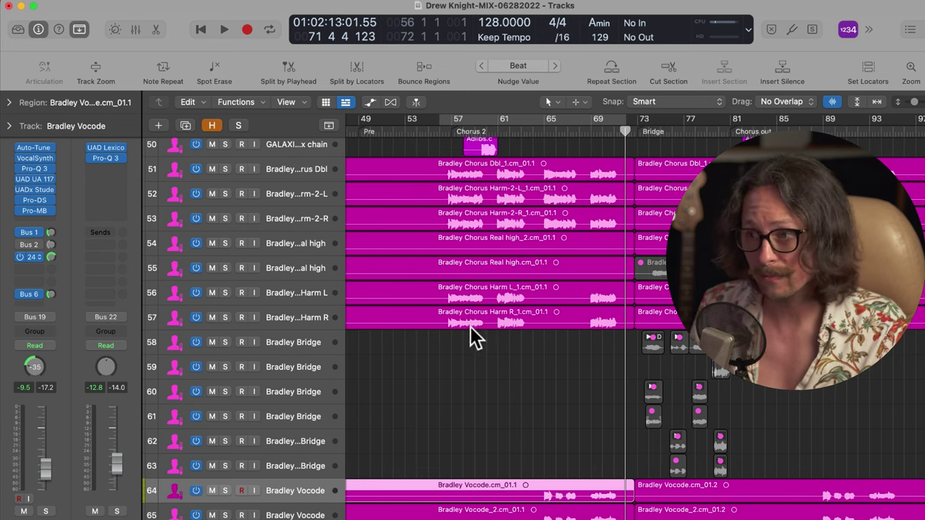
scroll(506, 369, "down", 2)
scroll(589, 455, "down", 2)
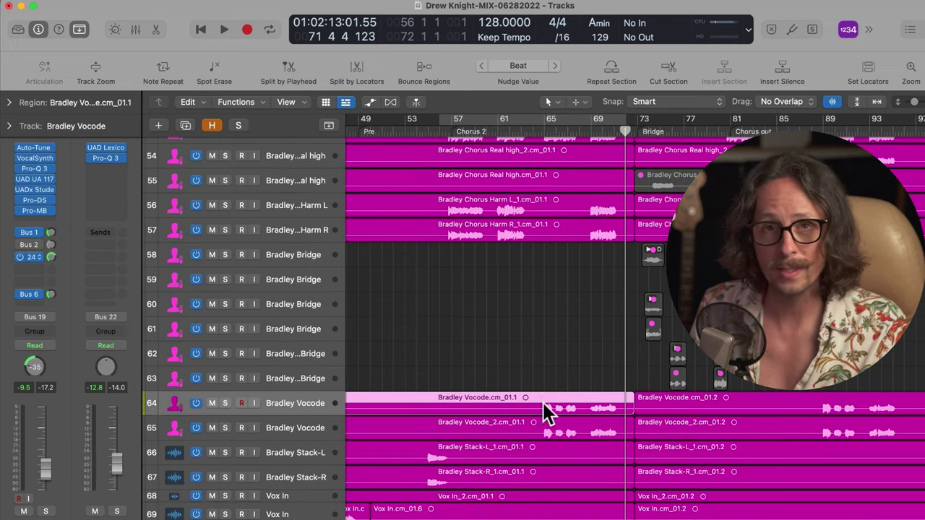
scroll(568, 408, "up", 6)
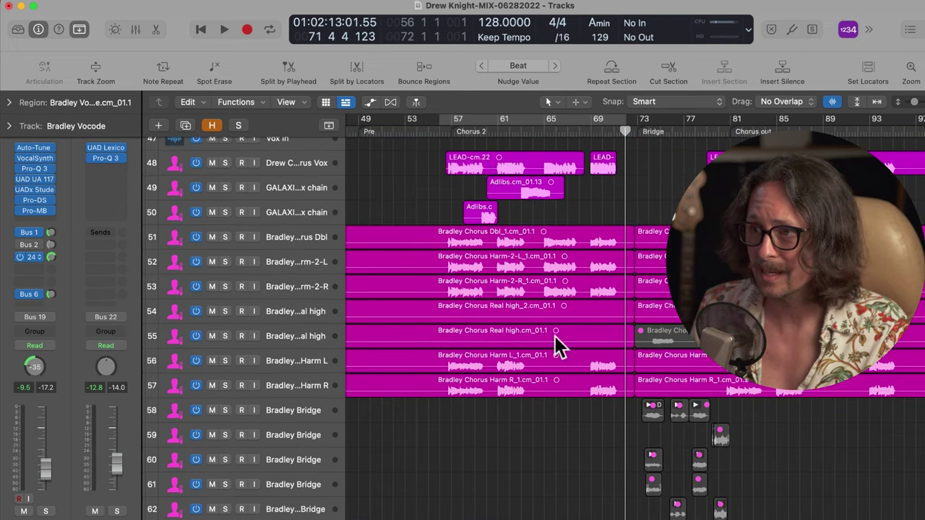
scroll(589, 304, "down", 5)
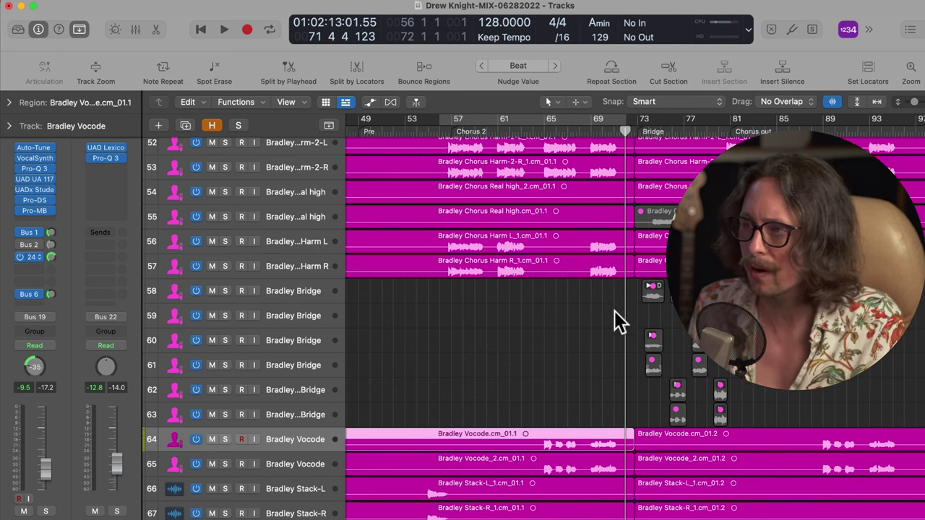
scroll(615, 313, "up", 5)
scroll(564, 316, "right", 5)
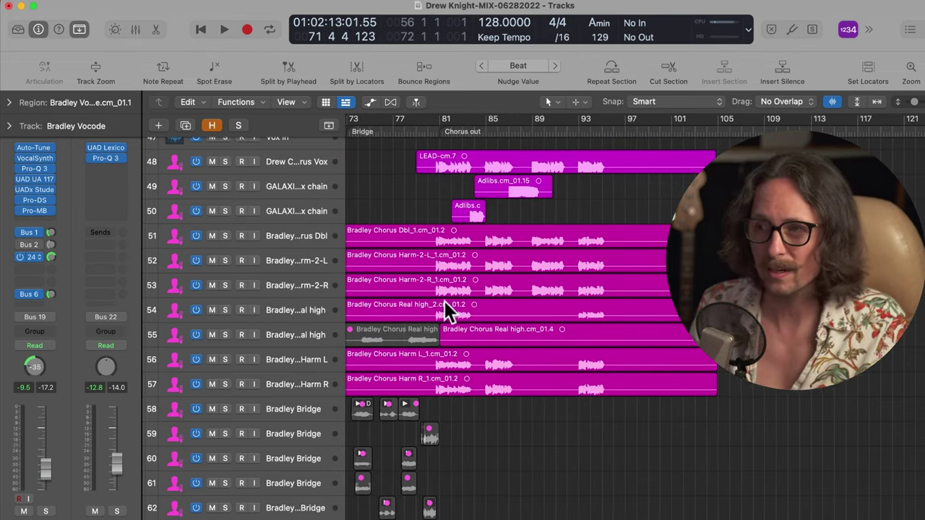
scroll(448, 305, "down", 10)
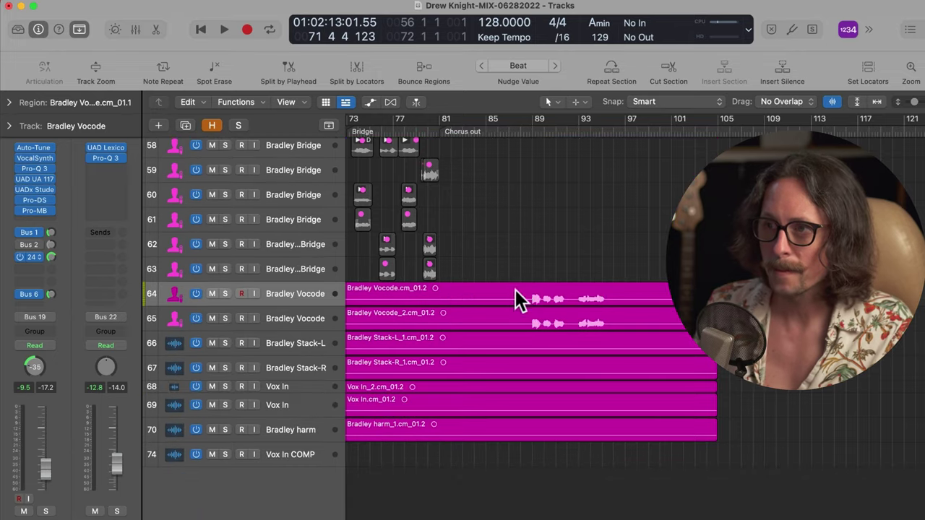
scroll(517, 285, "left", 2)
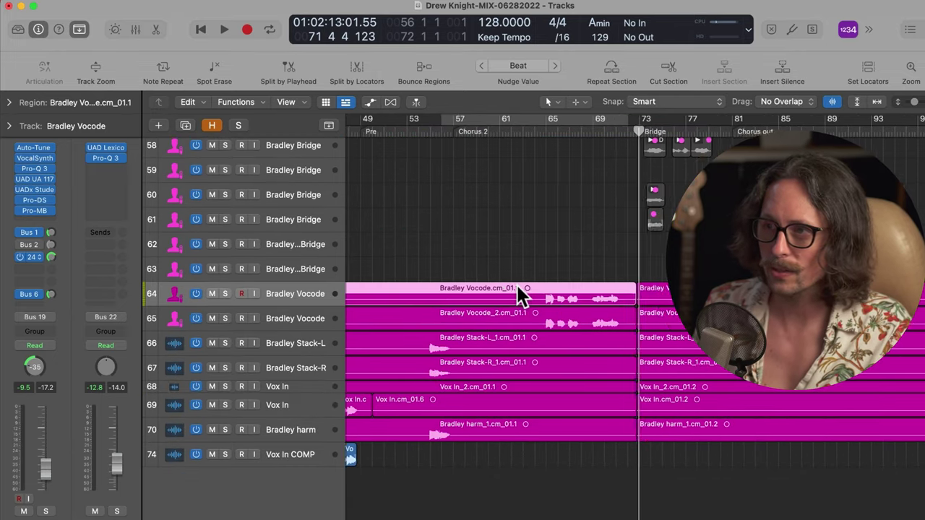
scroll(518, 285, "up", 11)
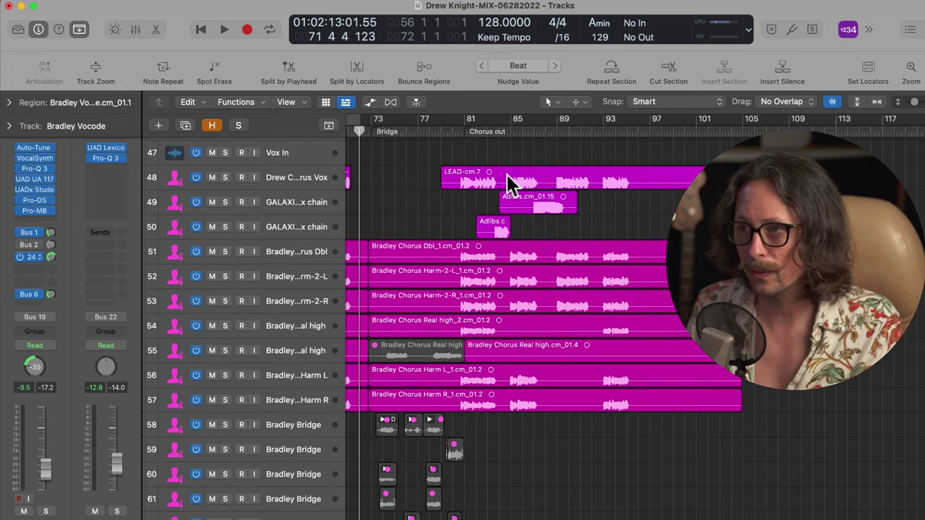
scroll(499, 202, "down", 3)
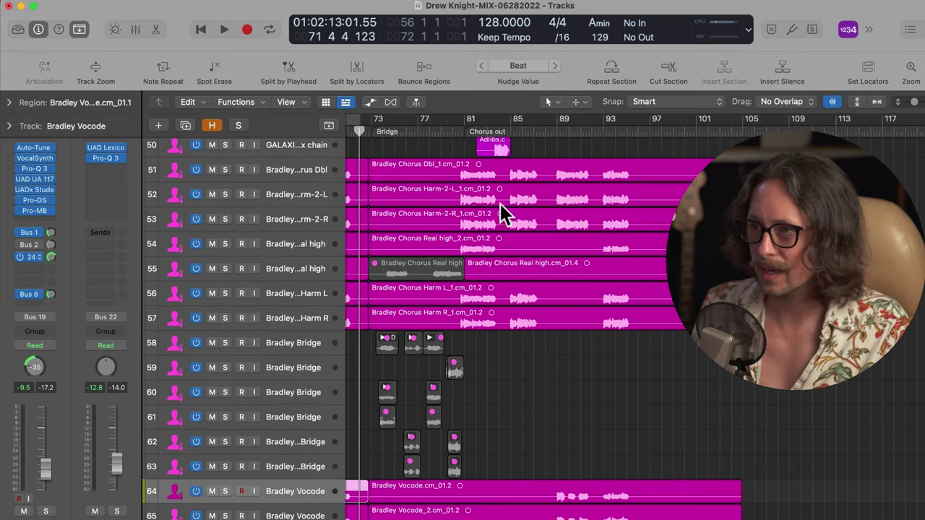
scroll(583, 241, "up", 20)
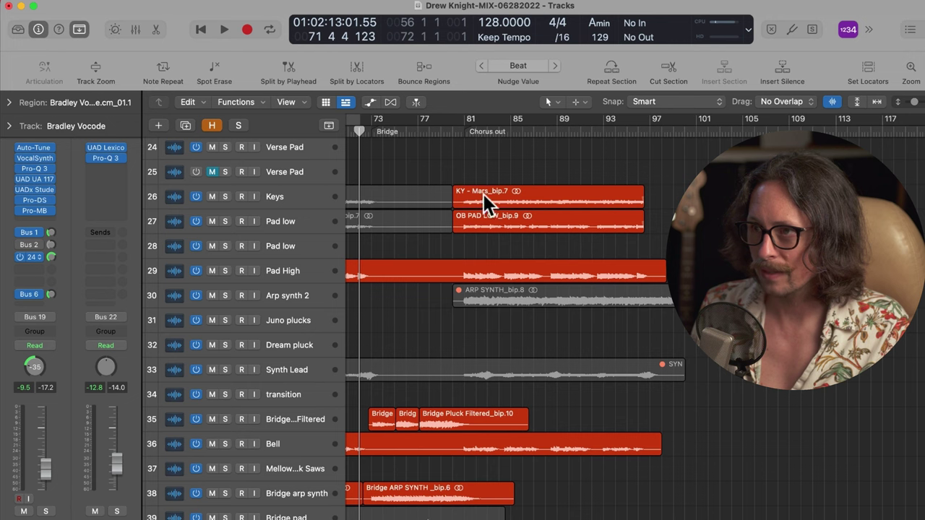
scroll(522, 443, "down", 11)
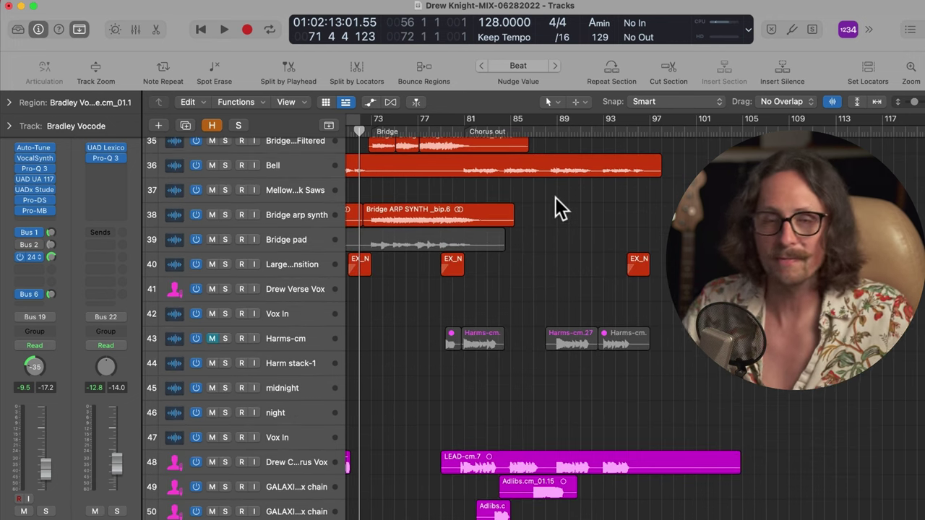
scroll(557, 217, "down", 6)
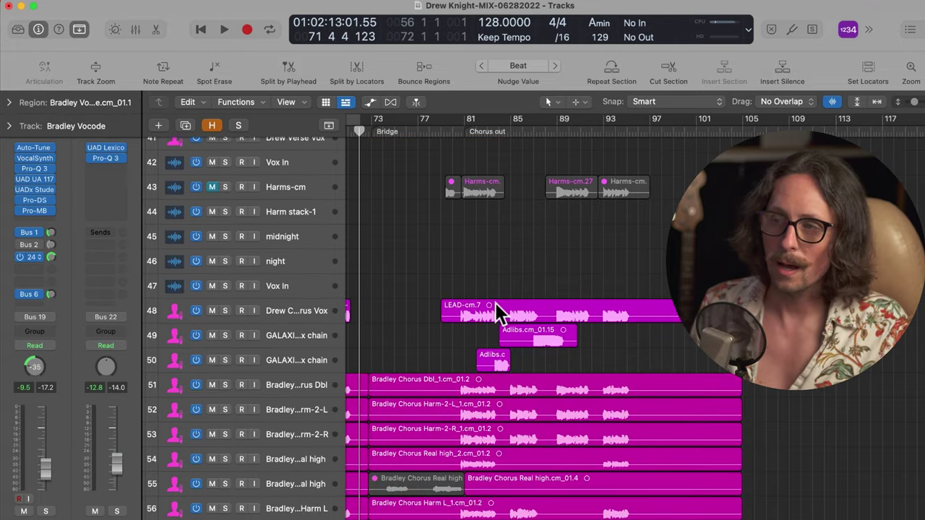
scroll(496, 303, "up", 2)
scroll(495, 302, "down", 3)
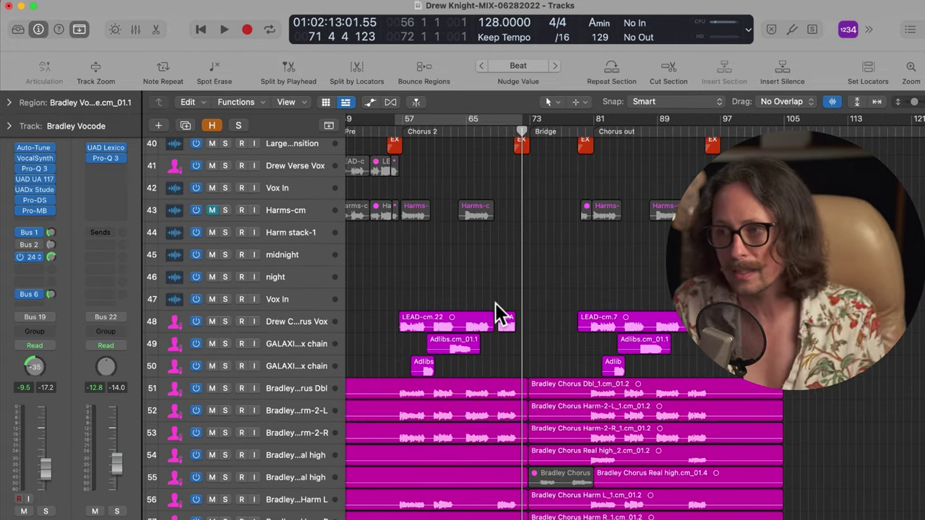
scroll(499, 307, "down", 2)
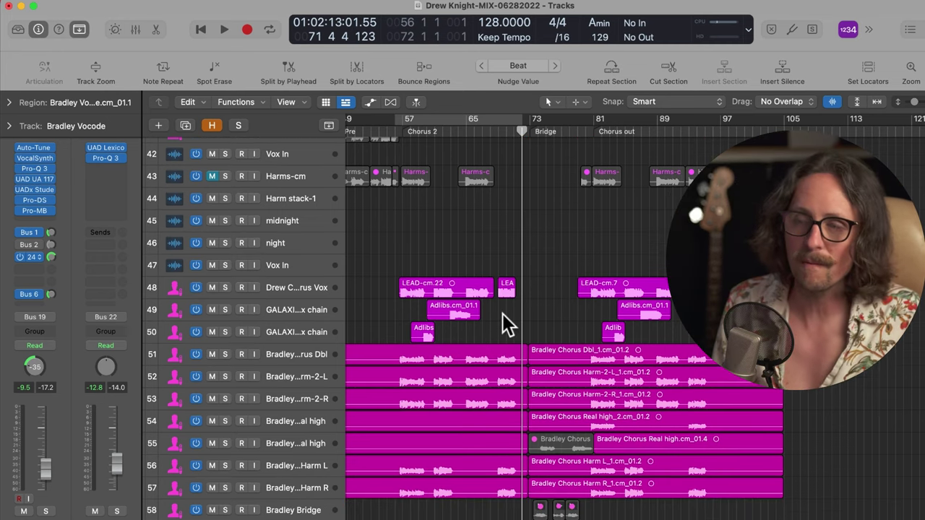